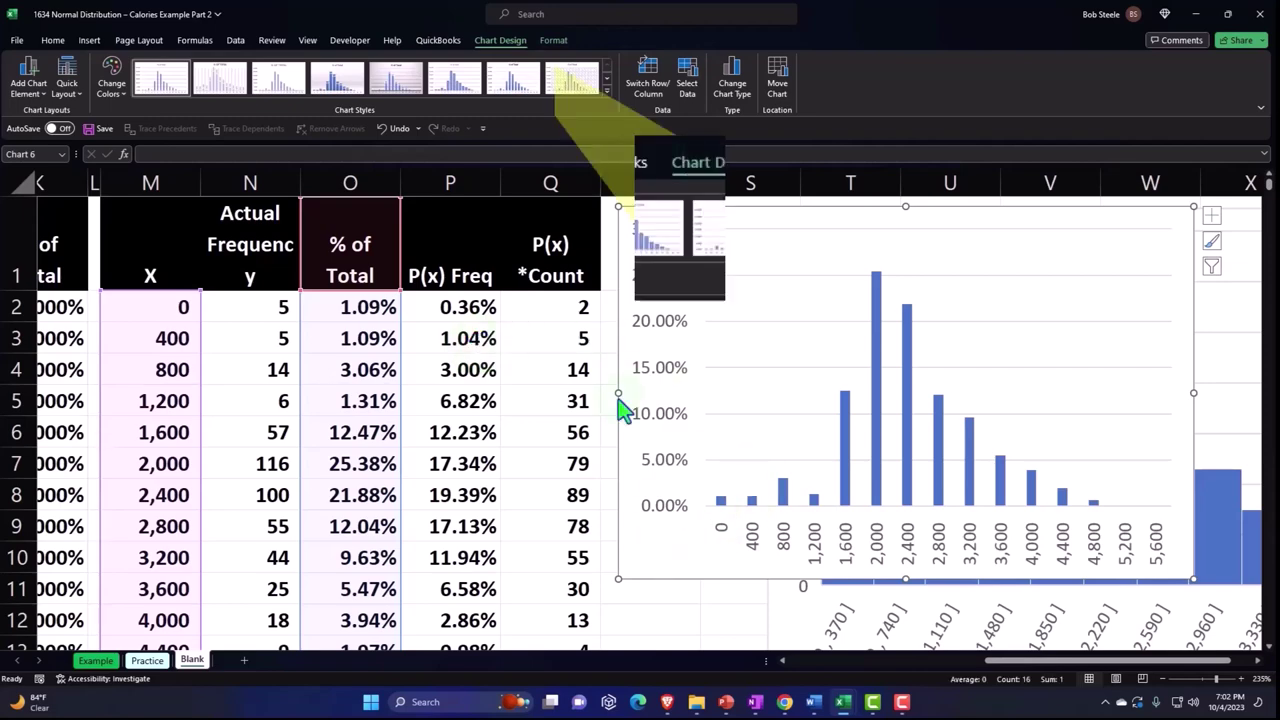
Step: In Select Data, start editing the % of Total series, then abandon that edit
left_click(680, 100)
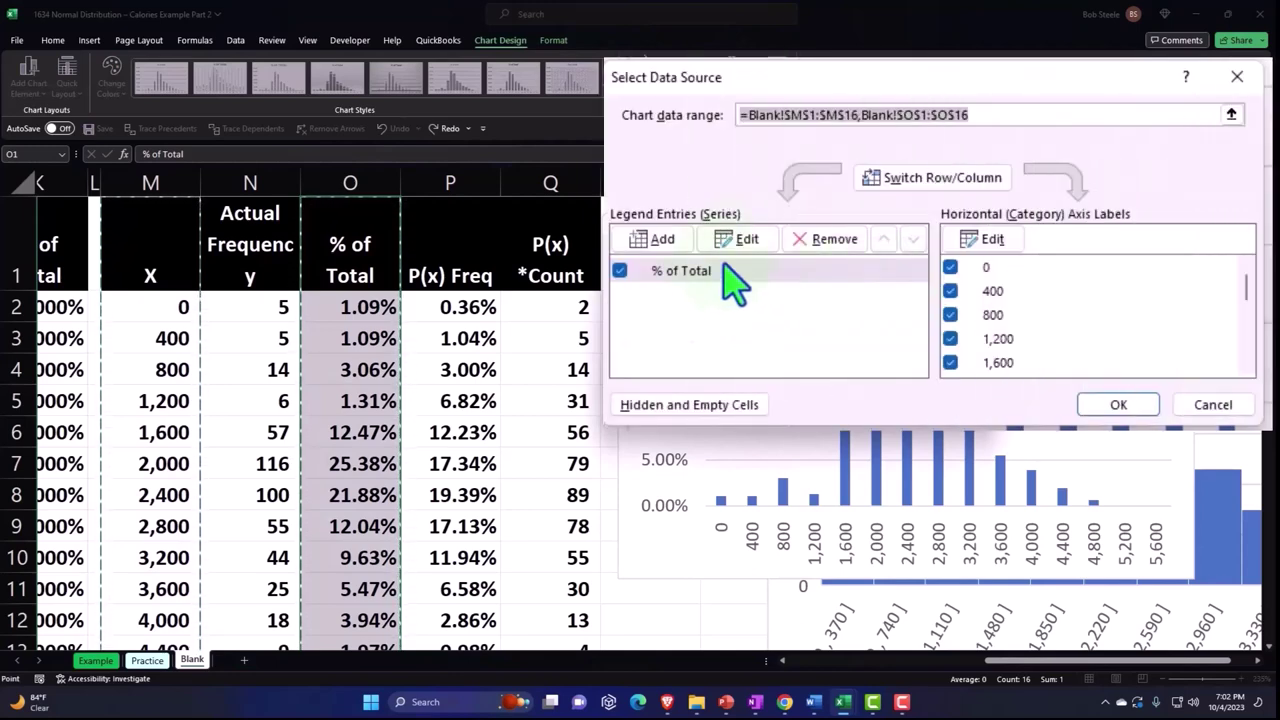
left_click(740, 242)
left_click(471, 271)
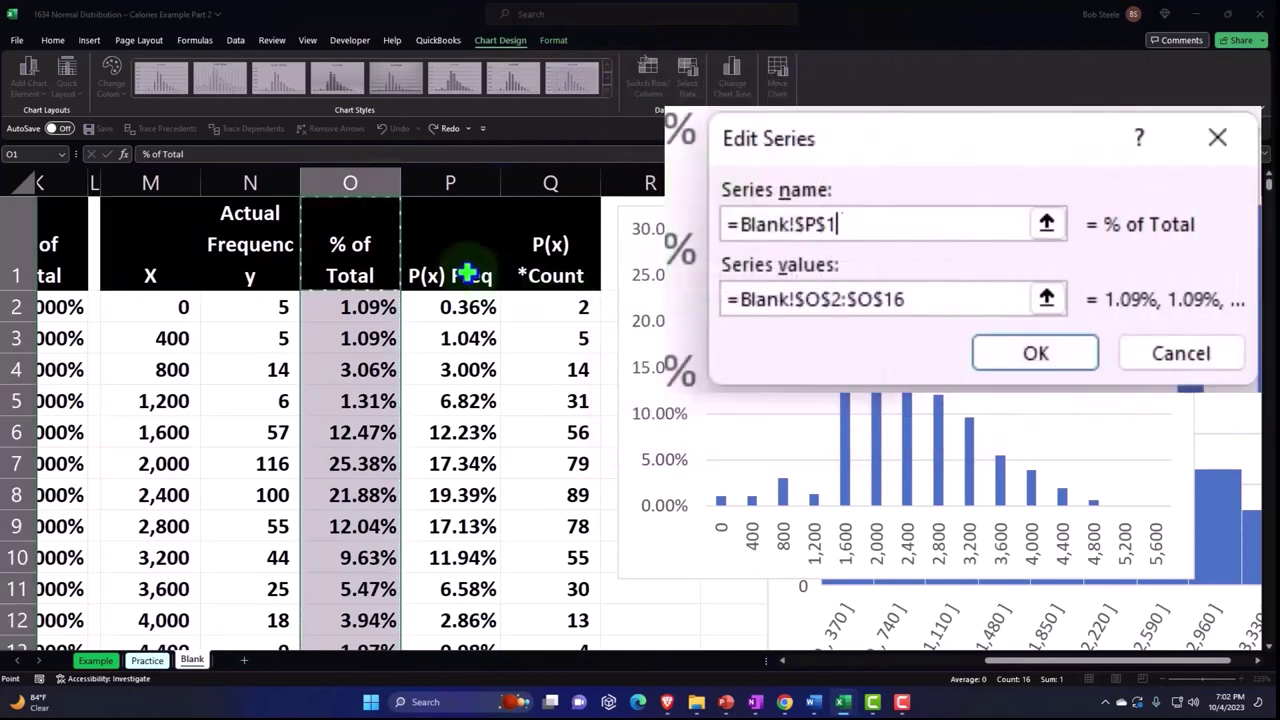
left_click(1047, 298)
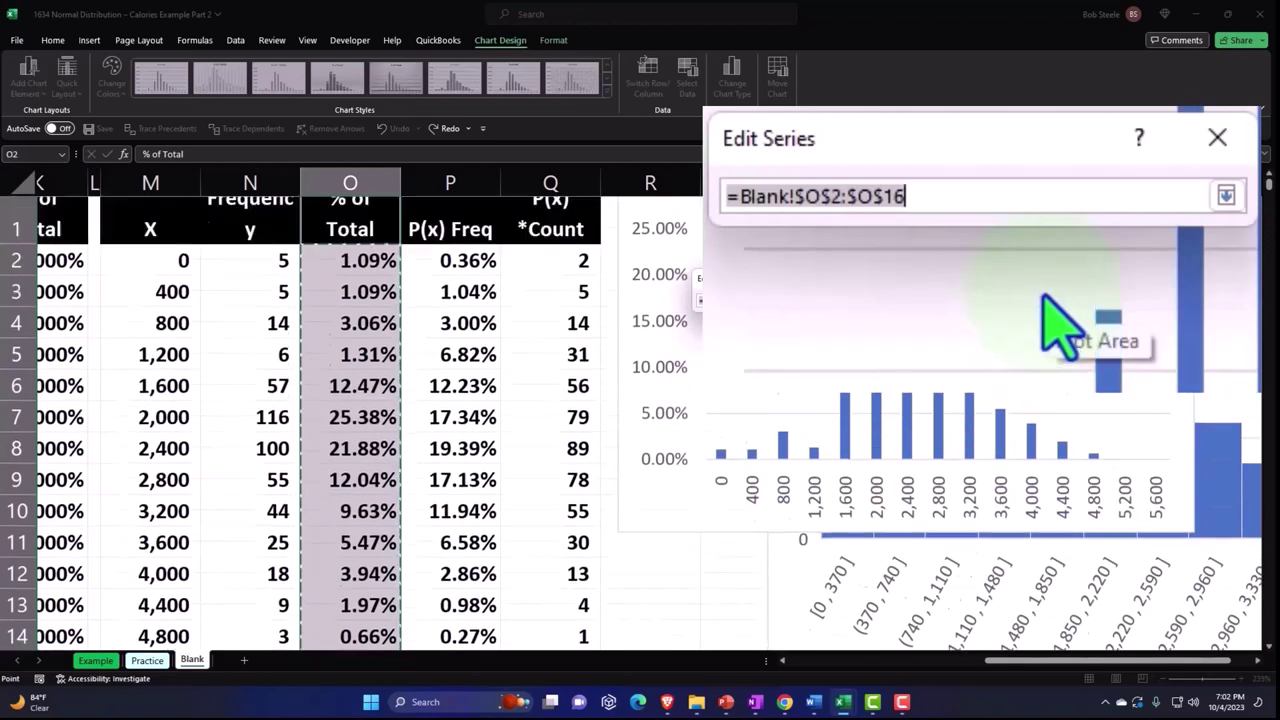
left_click(1226, 196)
left_click(1238, 148)
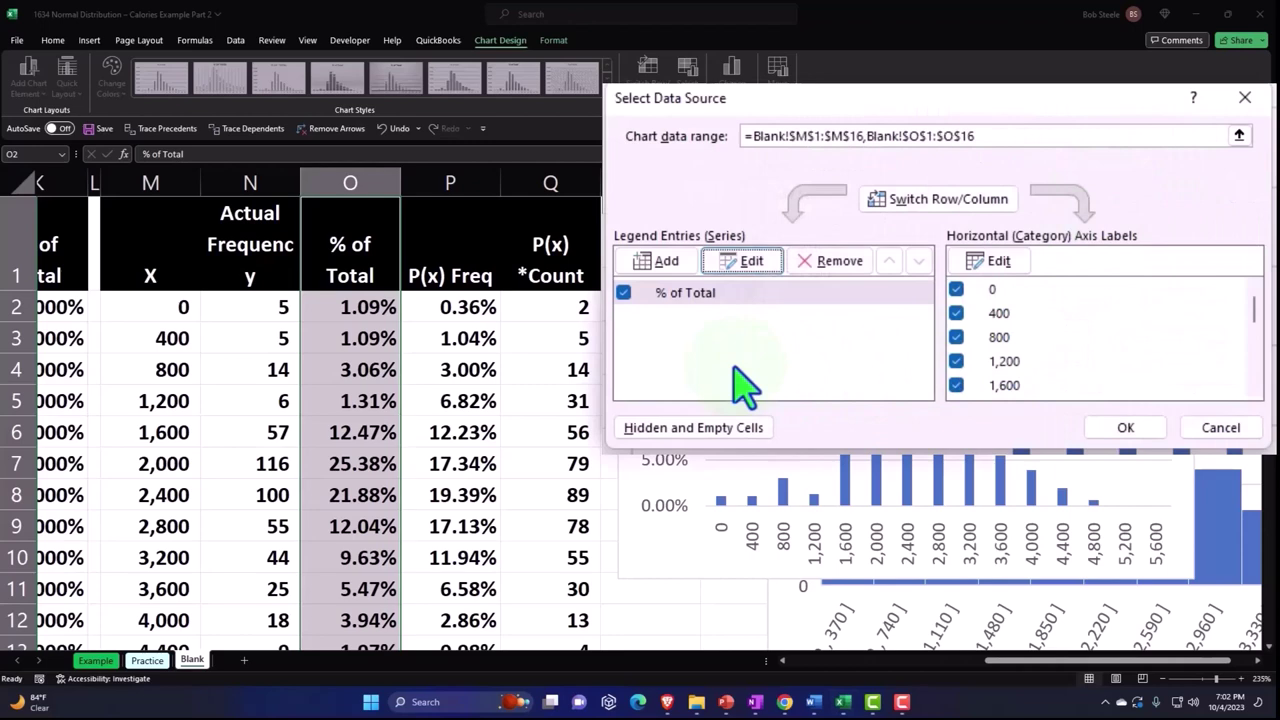
Step: Add a new series named from P1 (P(x) Freq) with values P2:P16
left_click(672, 262)
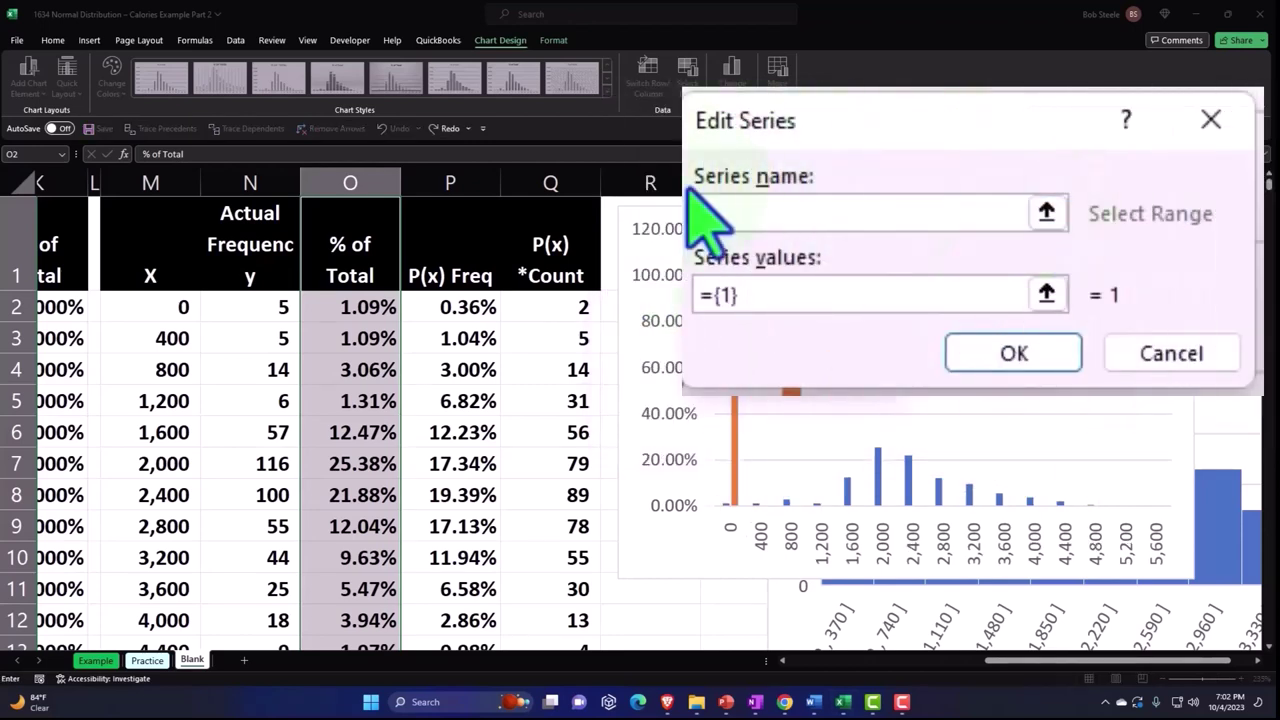
left_click(462, 265)
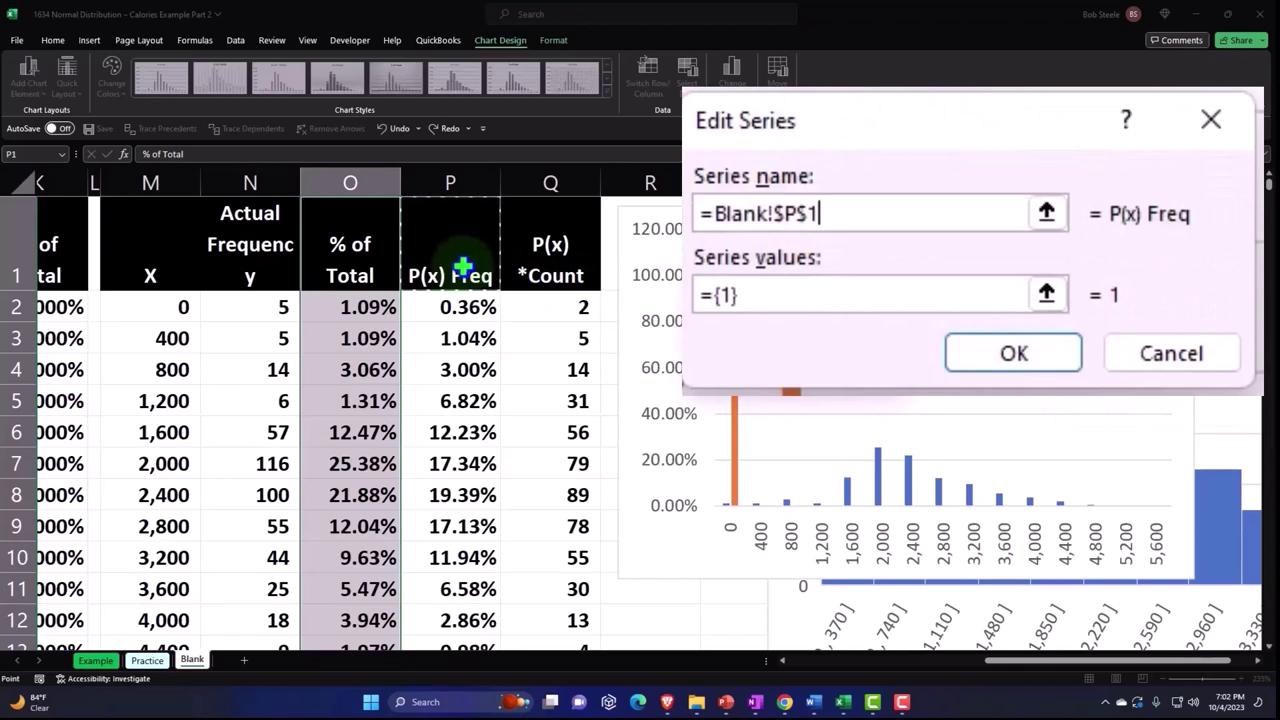
left_click(1046, 293)
key("BackSpace")
key("BackSpace")
key("BackSpace")
key("BackSpace")
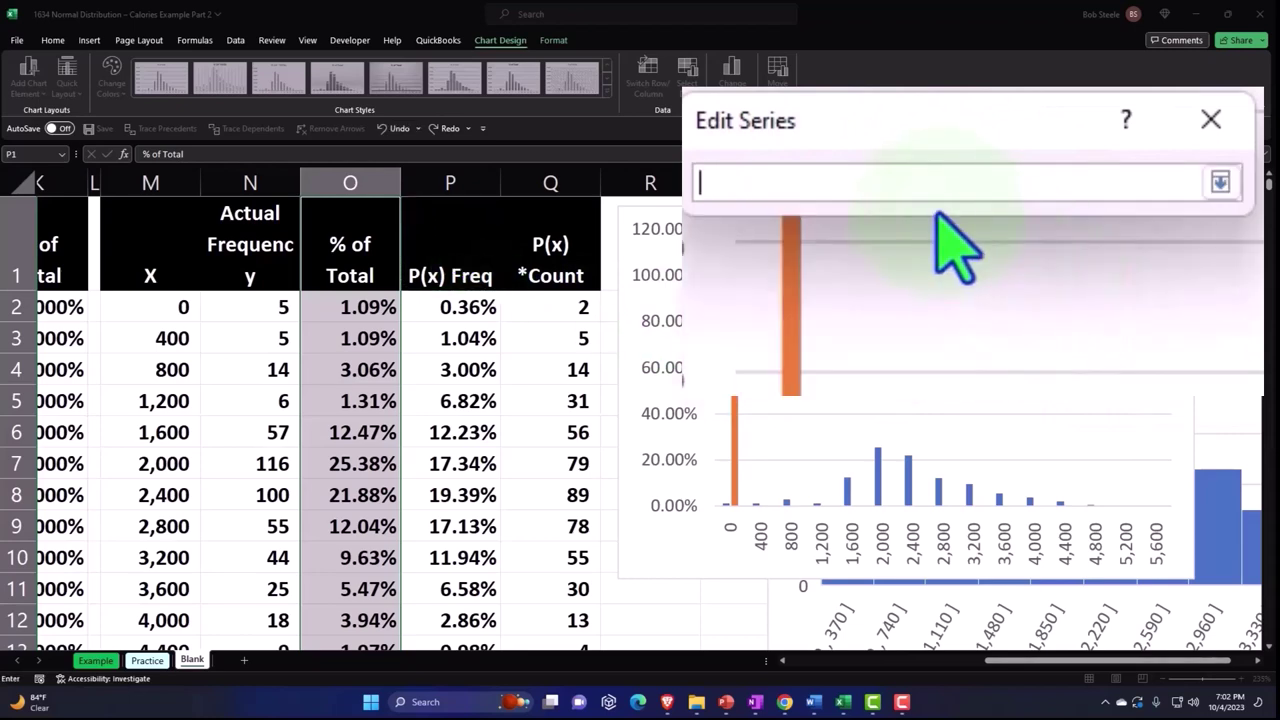
left_click(473, 309)
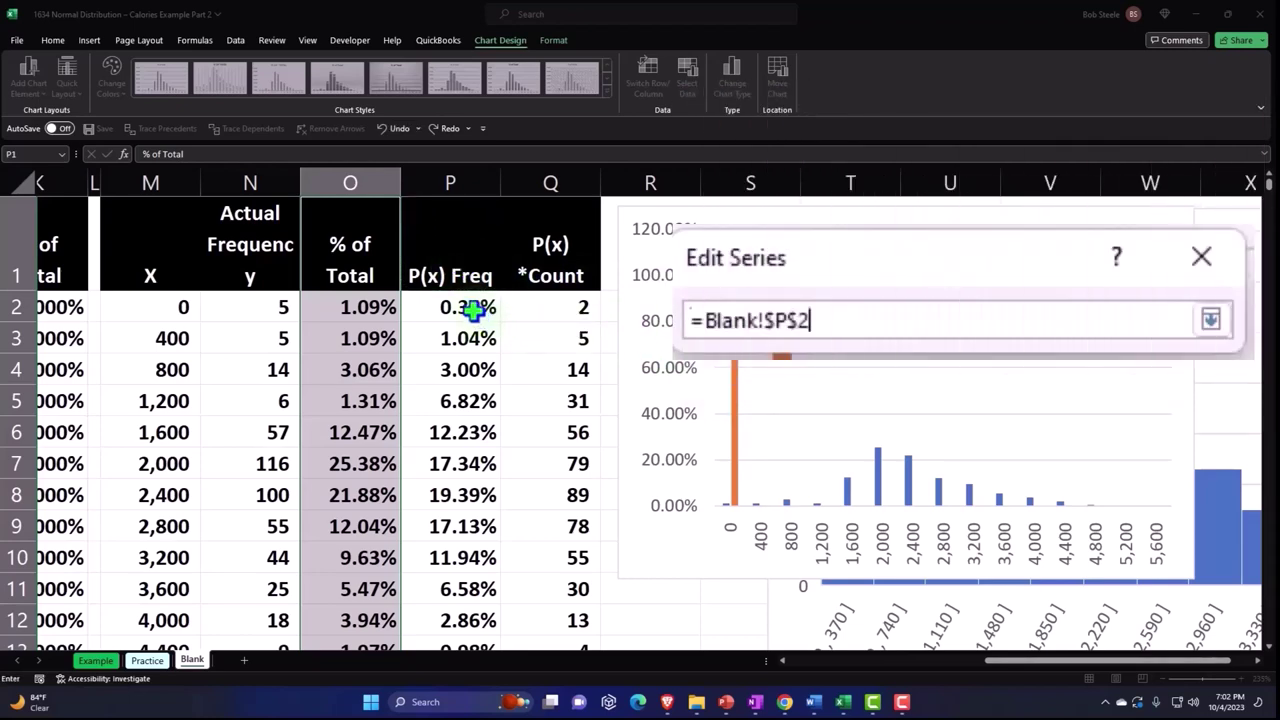
key("ctrl+shift+Down")
key("shift+Up")
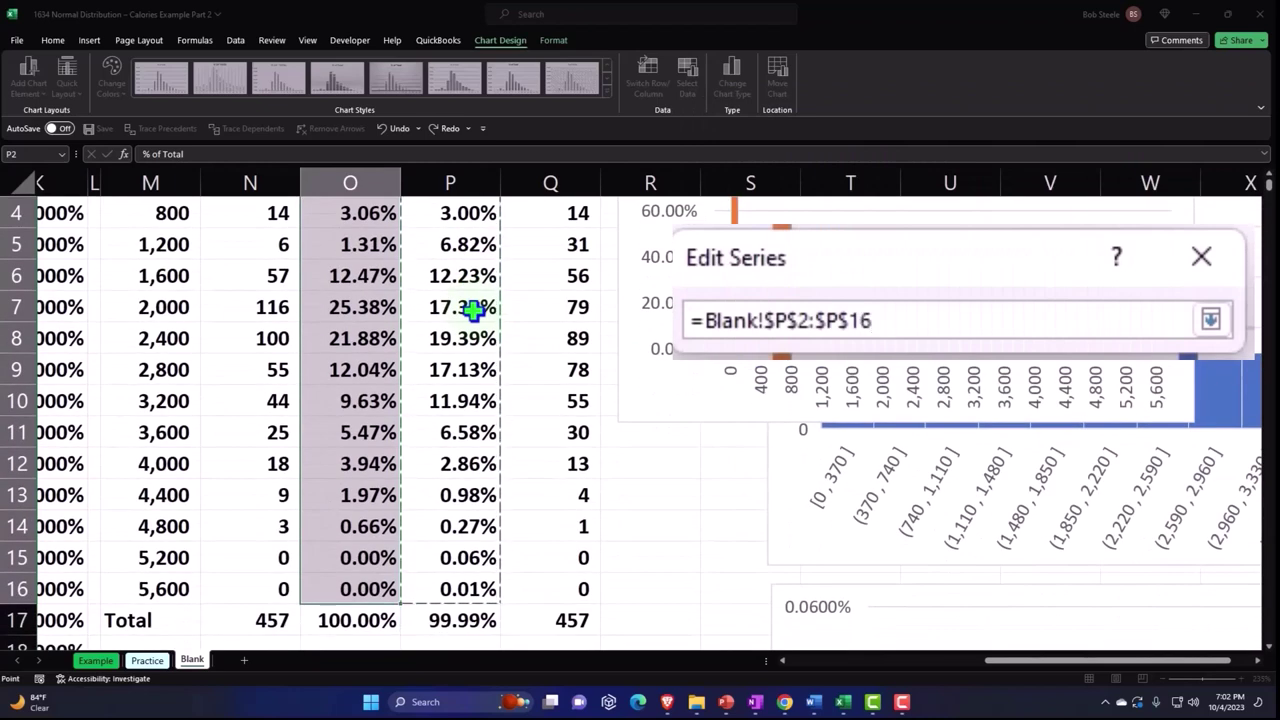
left_click(1210, 320)
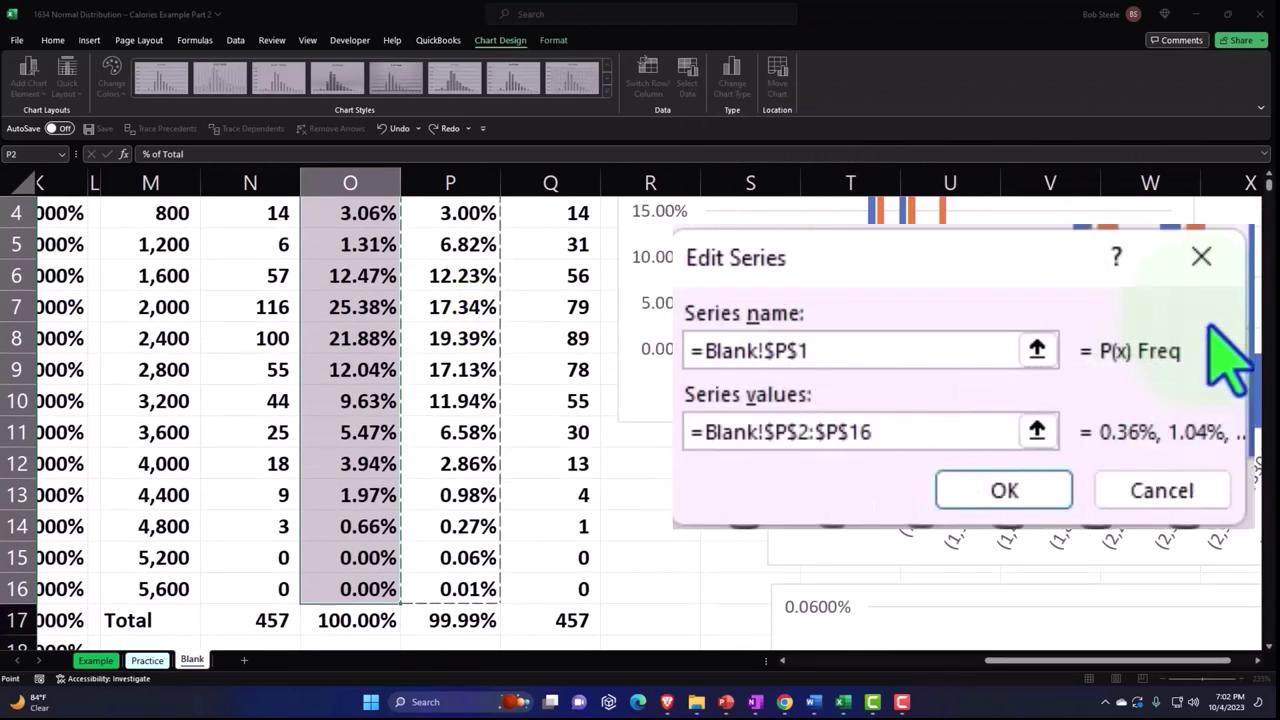
left_click(1048, 495)
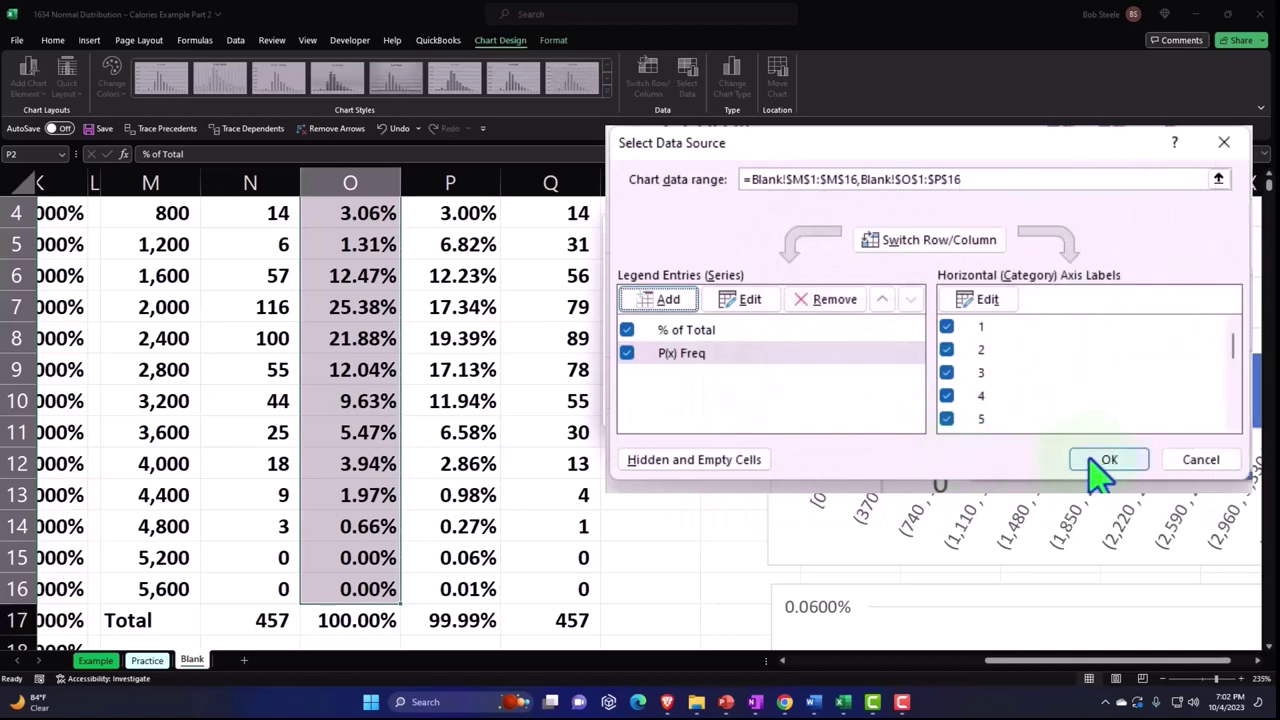
Step: Apply the data changes and drag the bar chart down below the normal-curve area chart
left_click(895, 423)
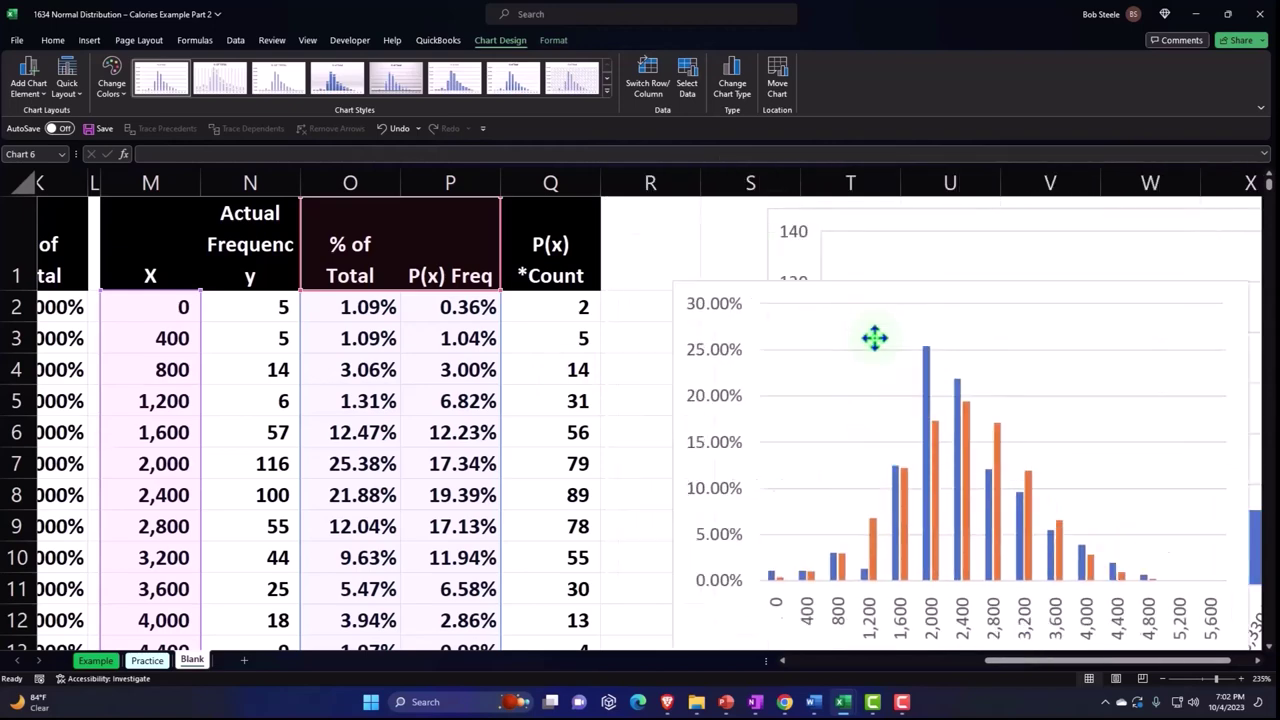
scroll(950, 470, "down", 5)
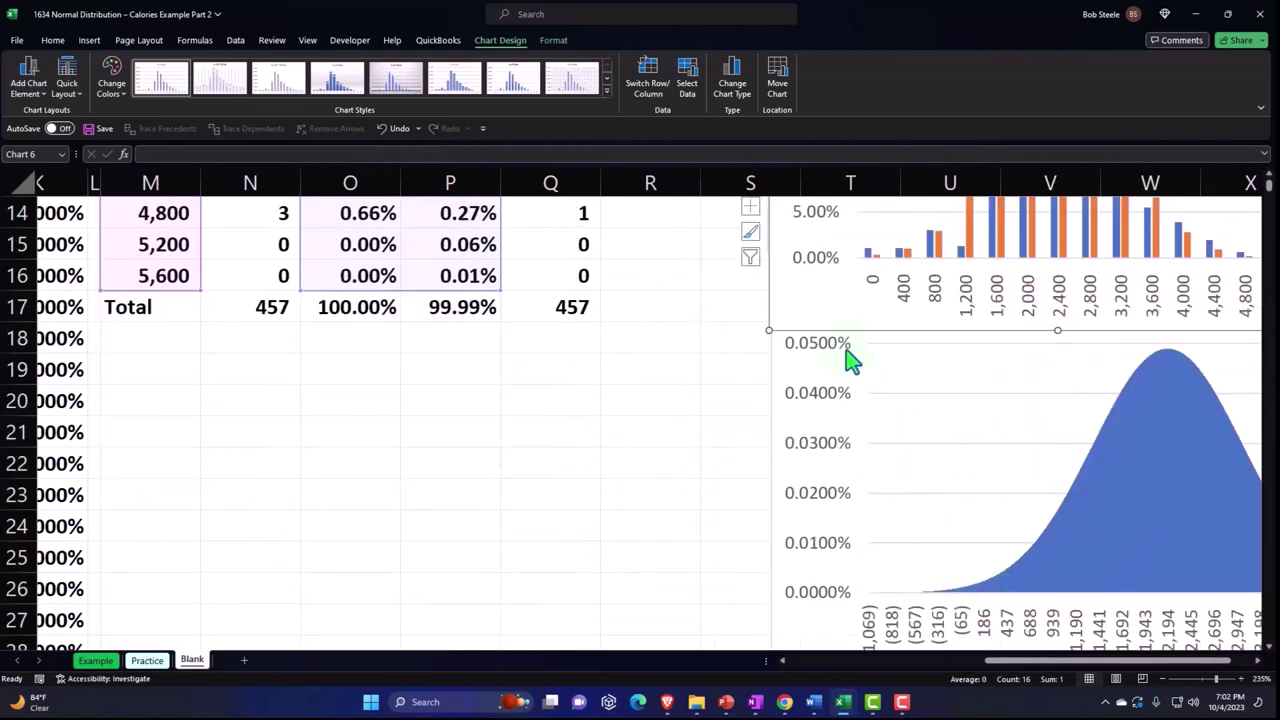
scroll(860, 440, "down", 2)
left_click_drag(850, 358, 843, 646)
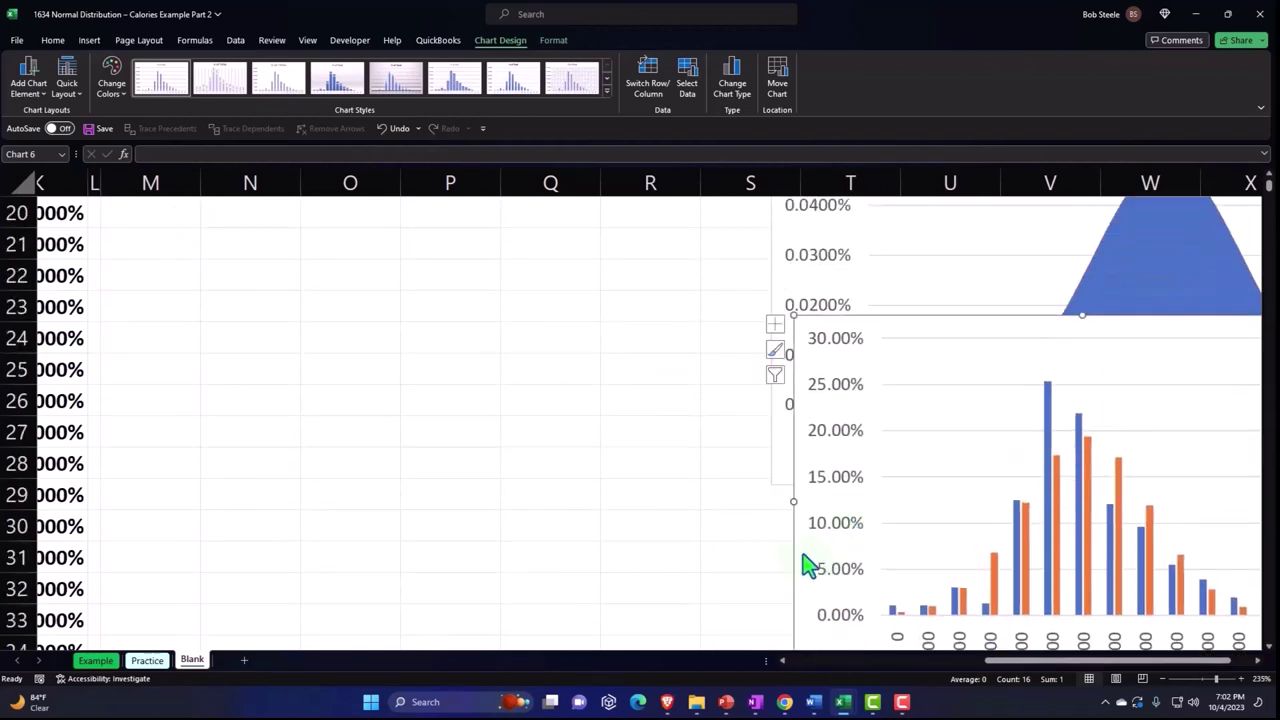
scroll(808, 565, "down", 1)
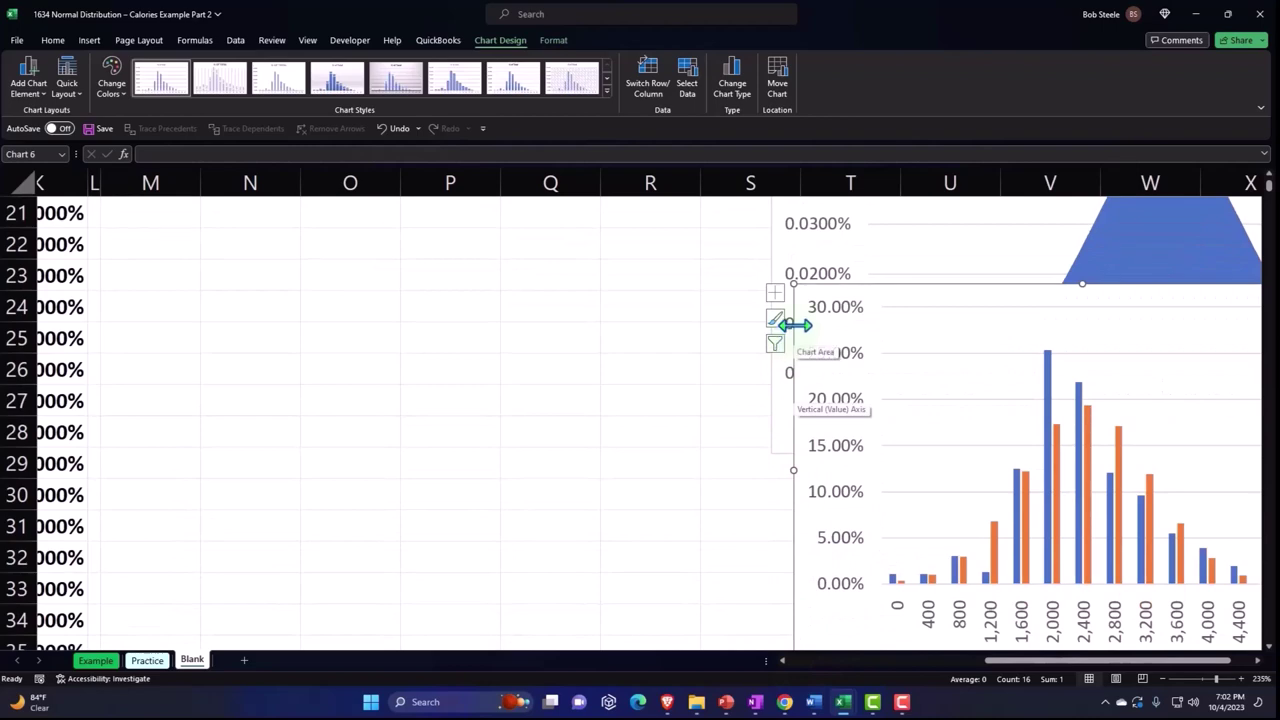
left_click_drag(795, 325, 777, 523)
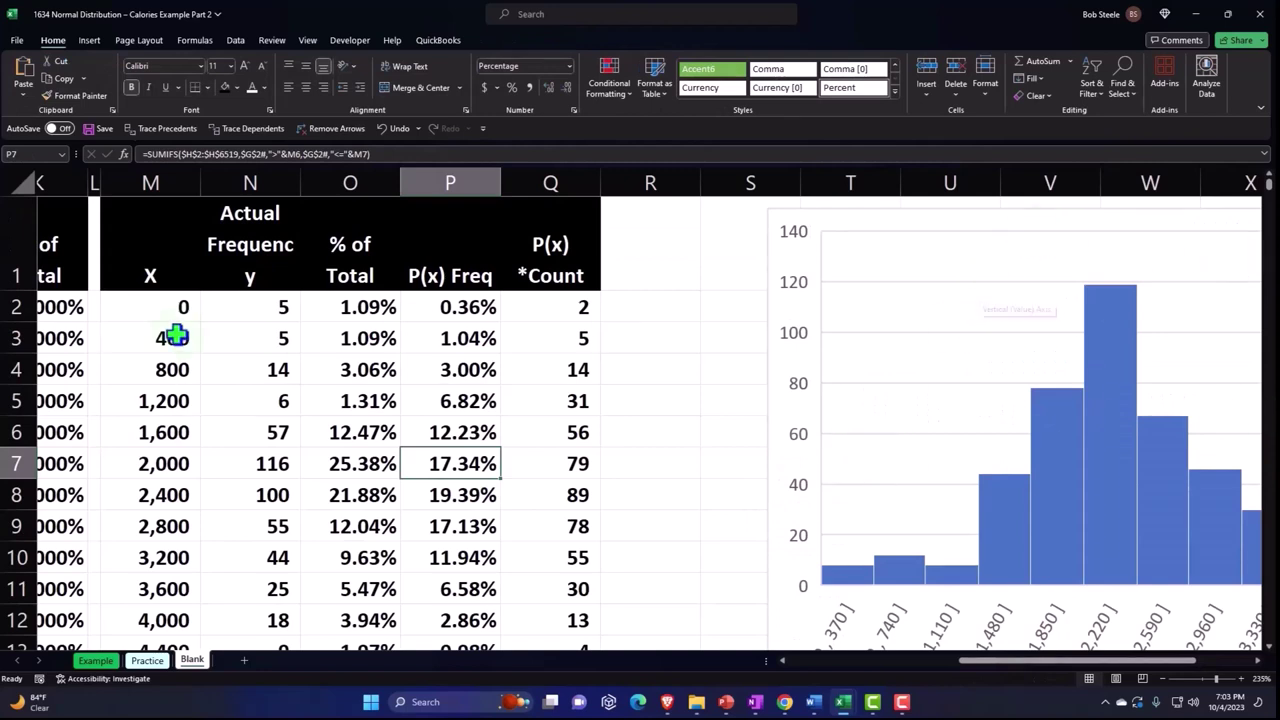
left_click(375, 310)
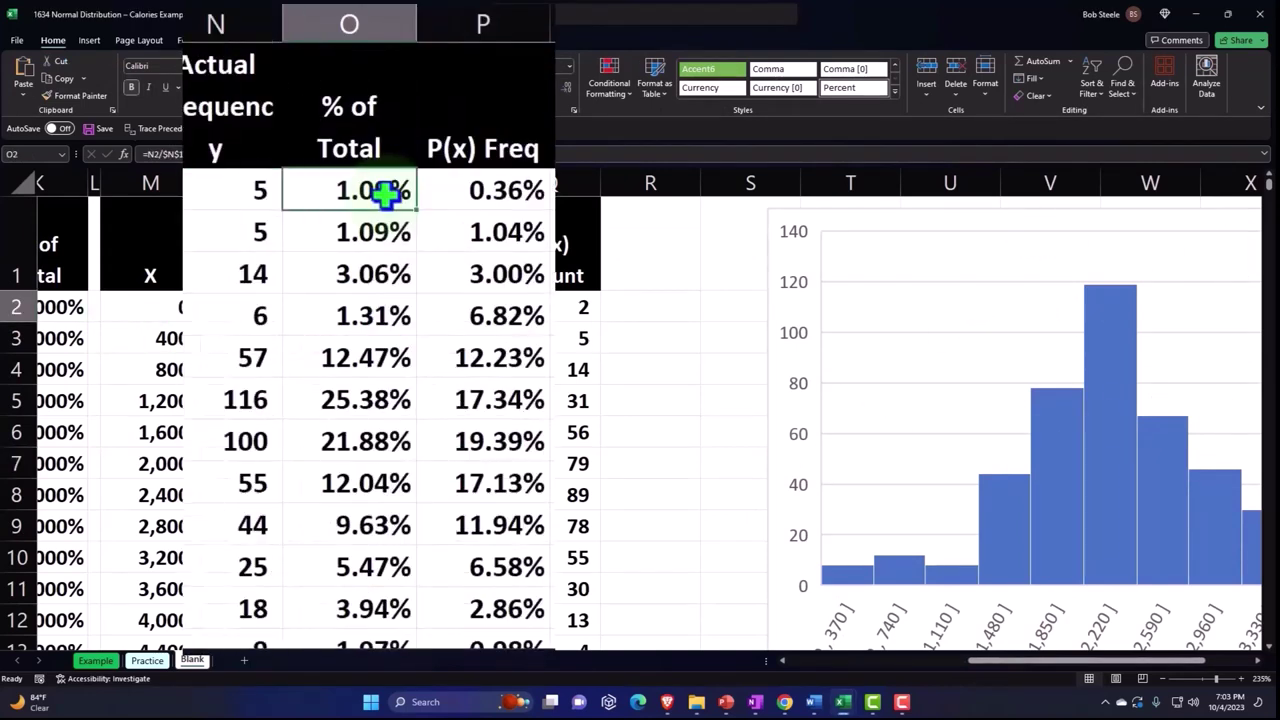
left_click(450, 307)
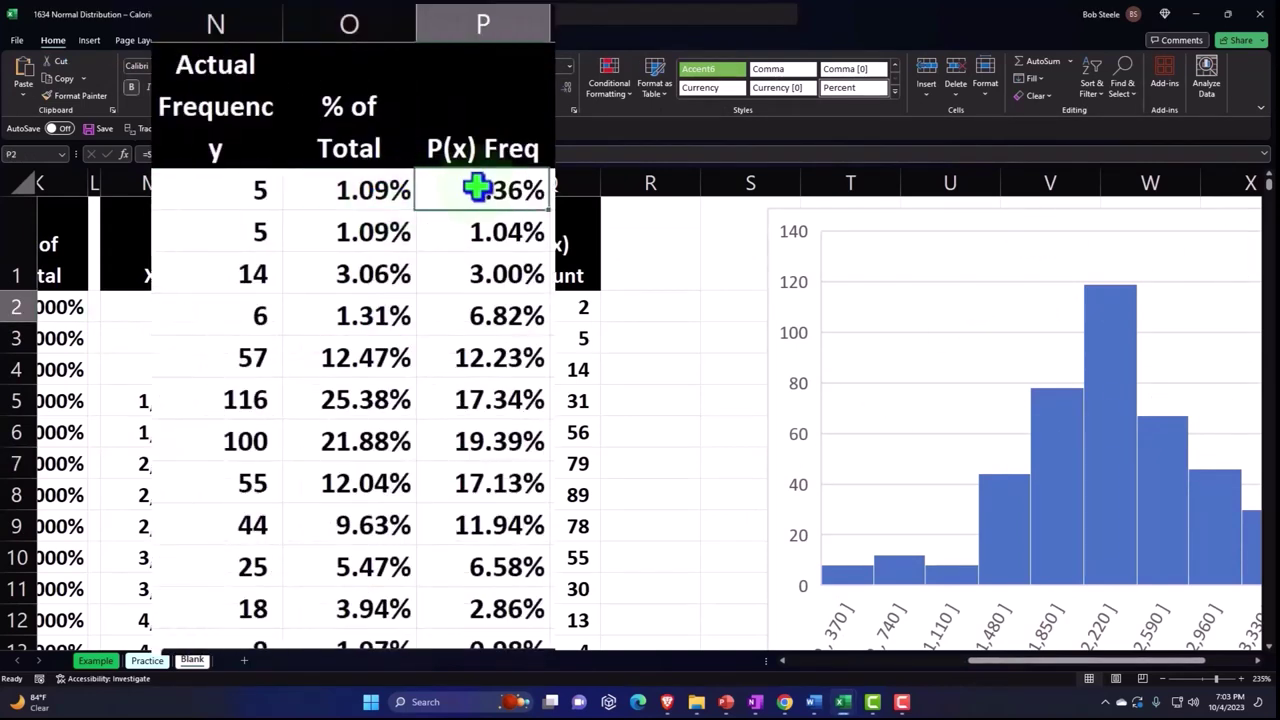
left_click(205, 190)
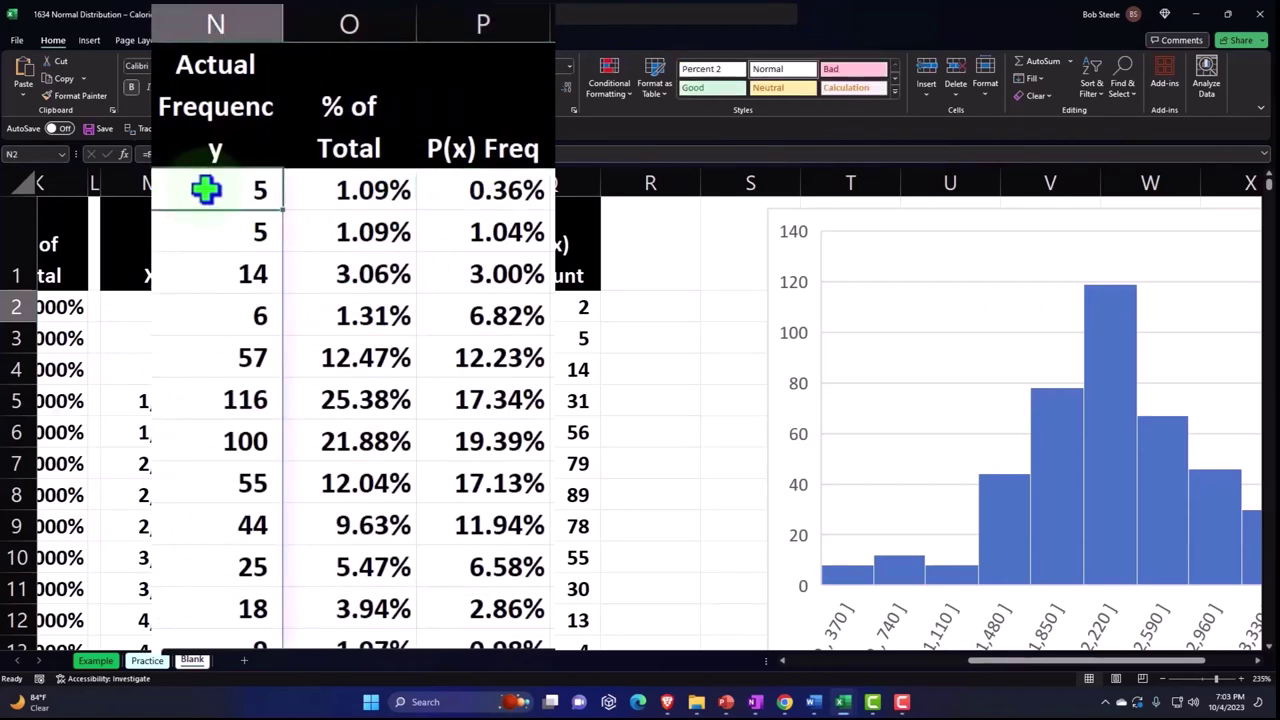
scroll(952, 672, "left", 2)
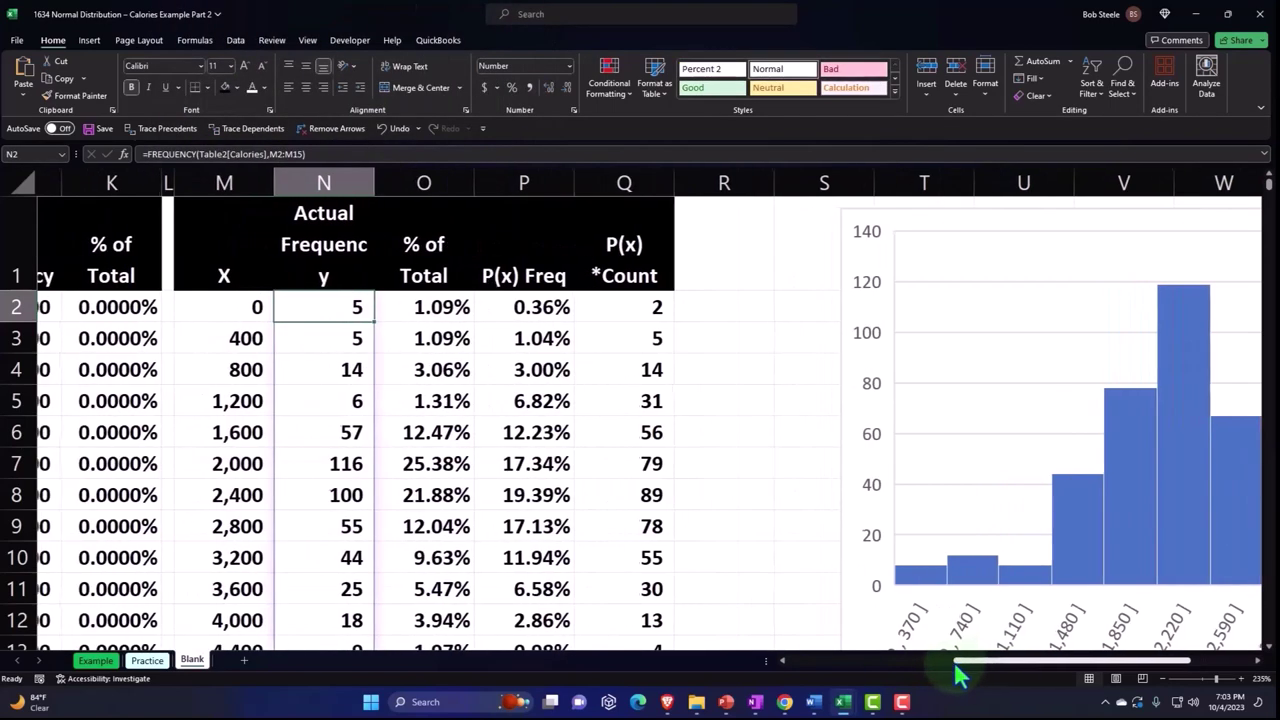
left_click_drag(955, 676, 903, 677)
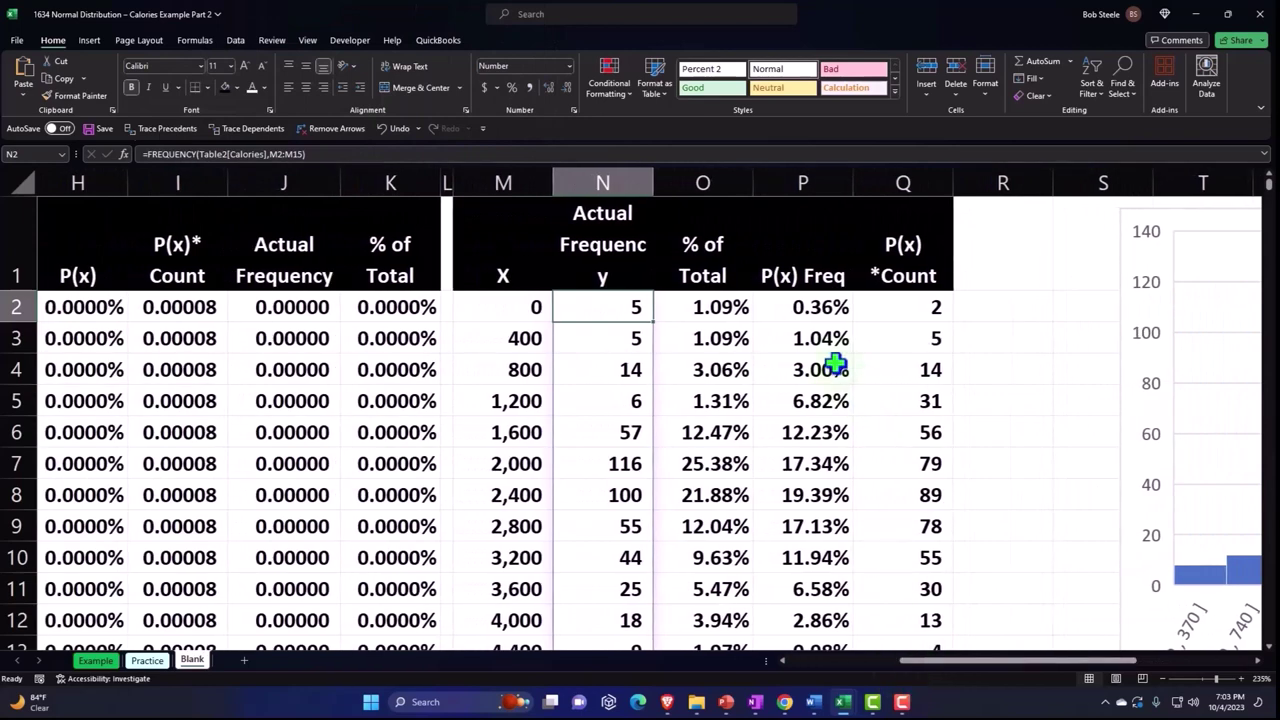
left_click(814, 303)
double_click(810, 307)
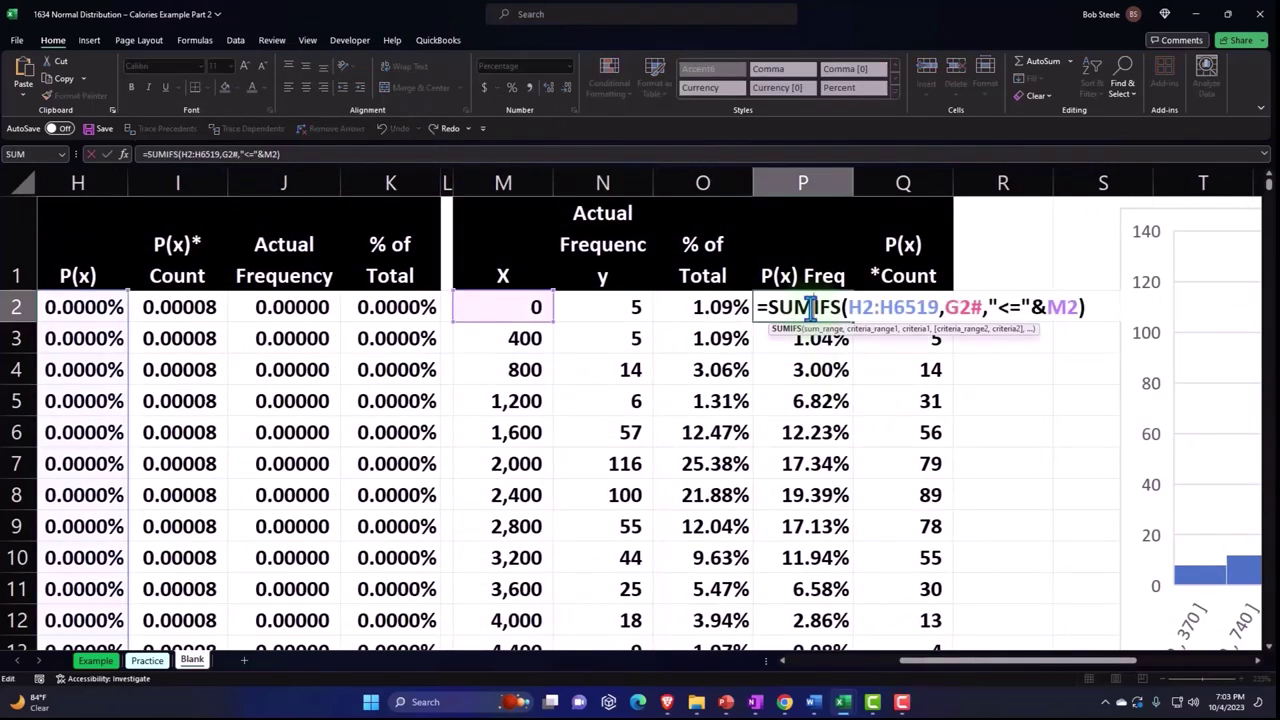
key("Return")
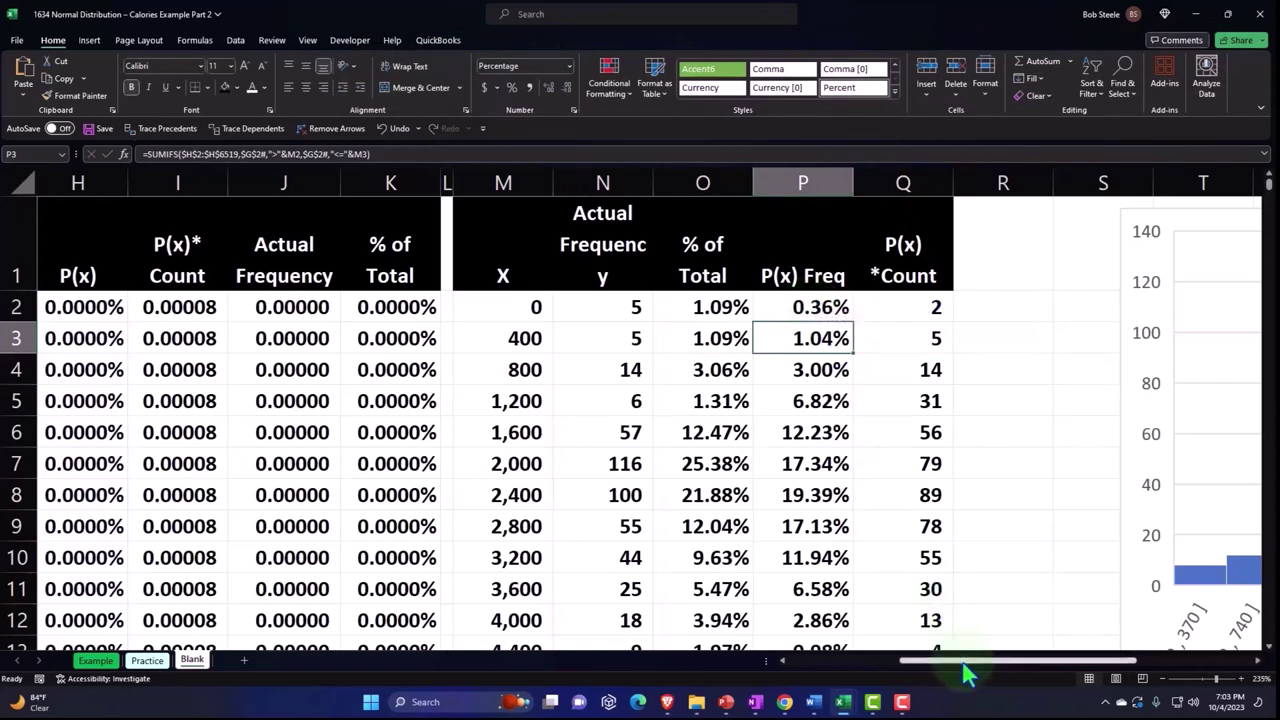
left_click_drag(966, 663, 1085, 667)
scroll(1080, 545, "down", 4)
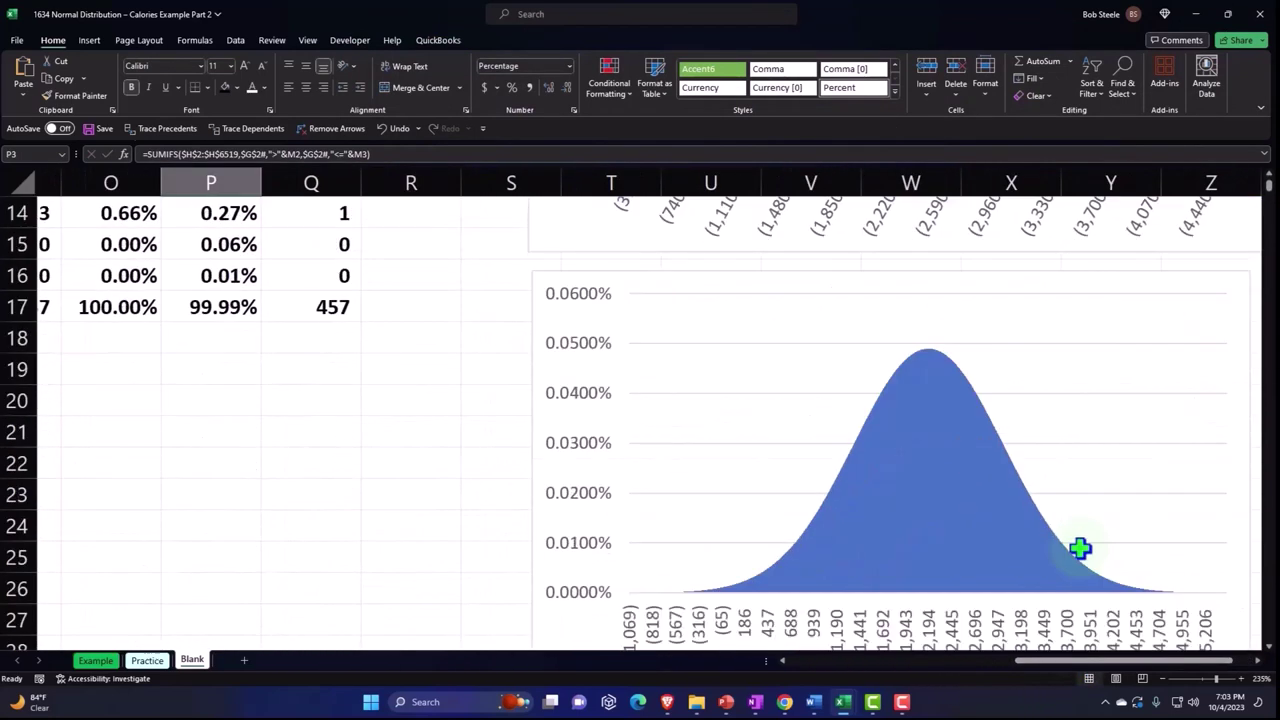
left_click(953, 517)
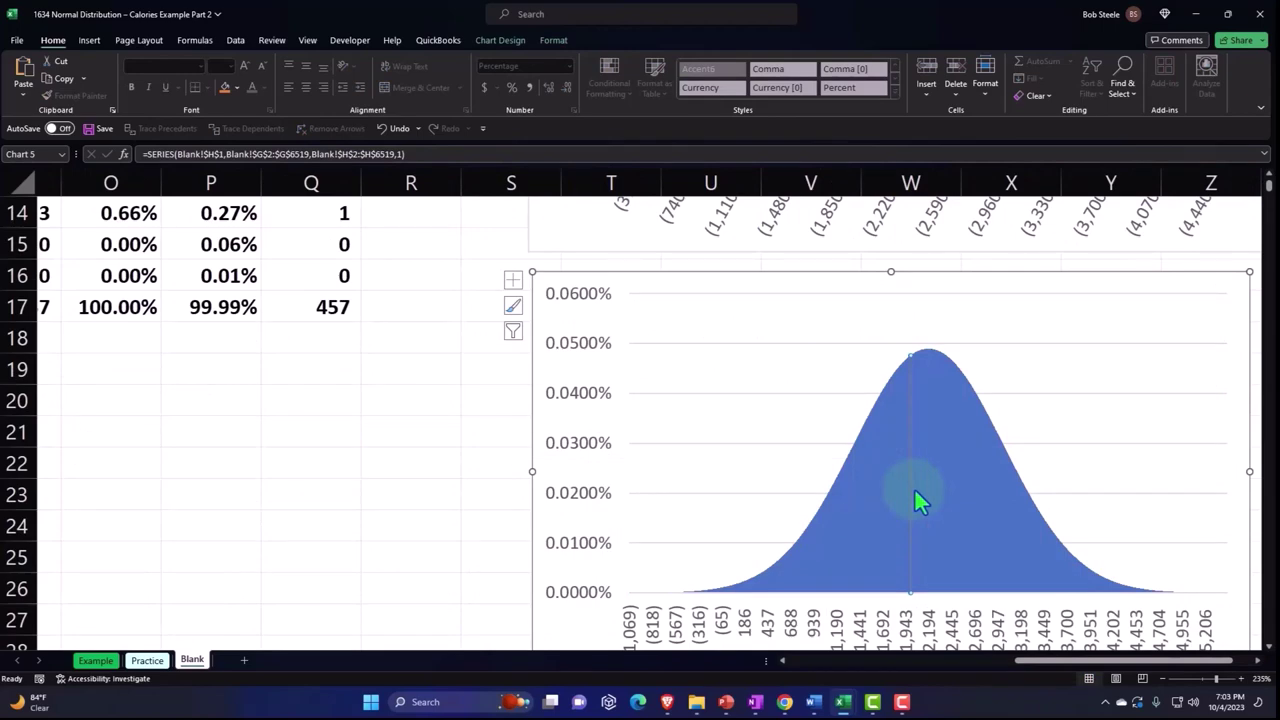
left_click_drag(1048, 667, 960, 680)
scroll(427, 487, "up", 2)
scroll(427, 487, "up", 3)
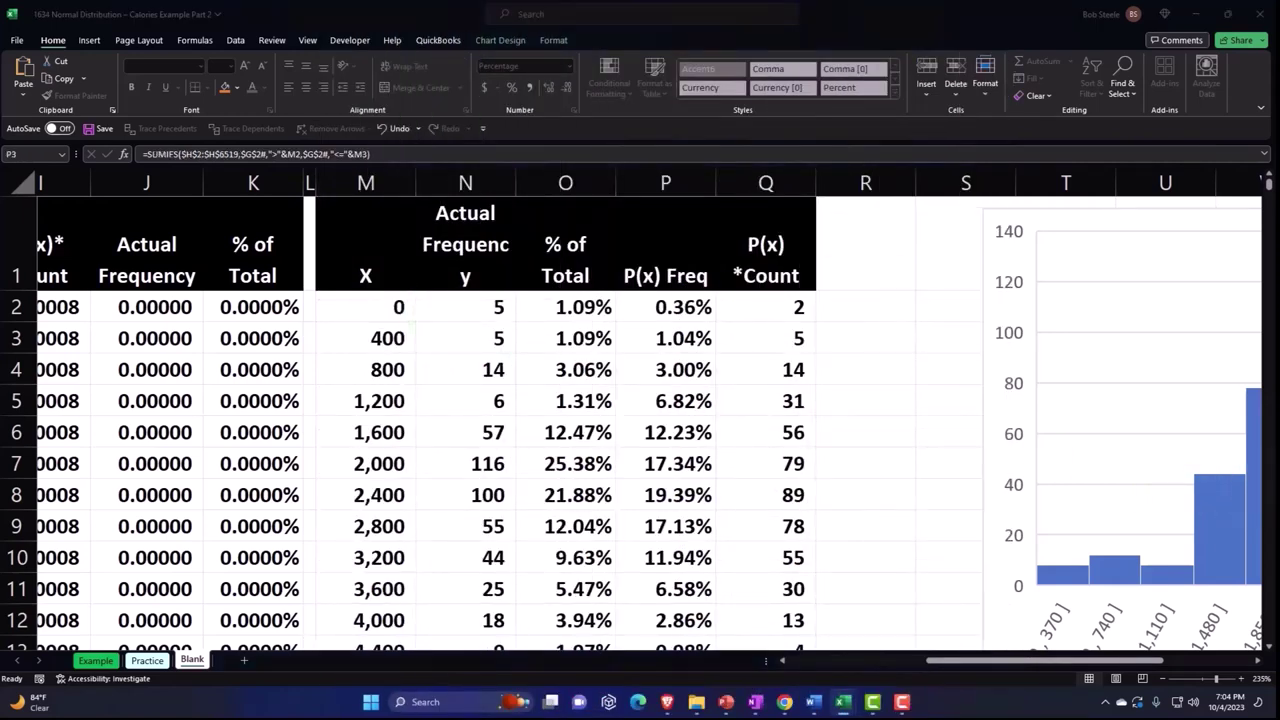
Step: Enter the headings Lower, Upper and P(x) in M19:O19 below the frequency table
key("Escape")
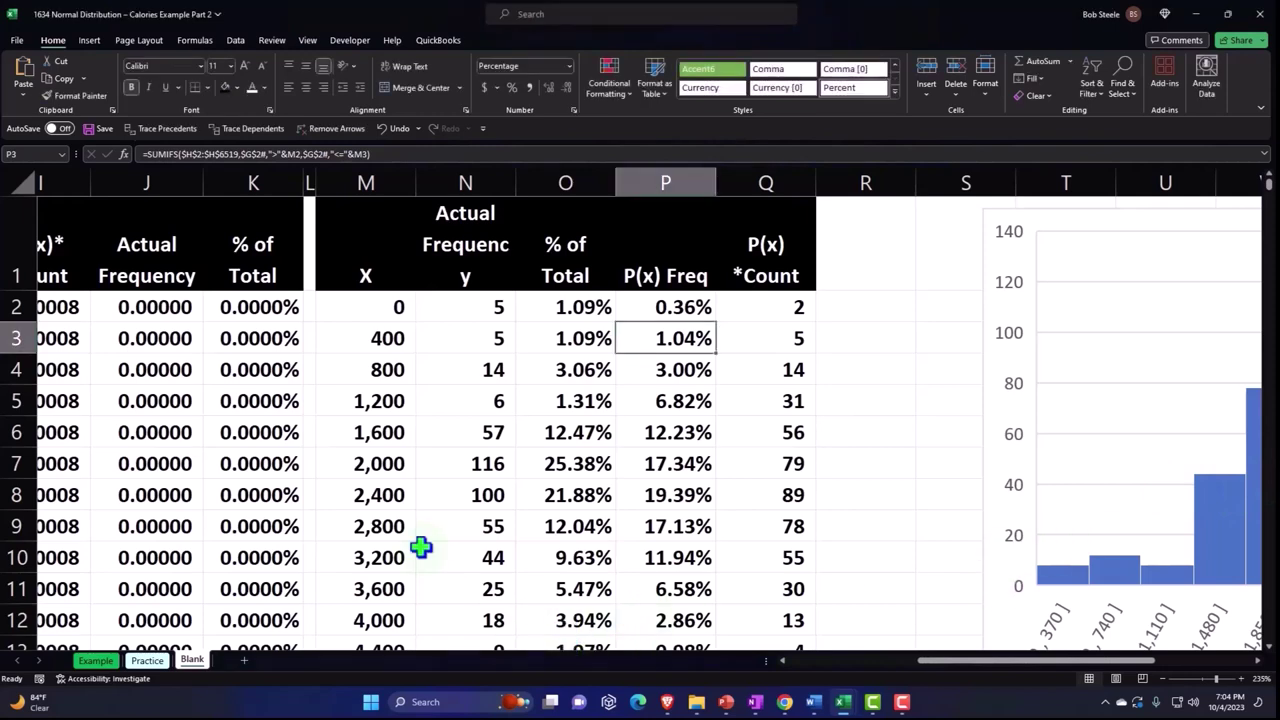
scroll(420, 543, "down", 2)
left_click(388, 551)
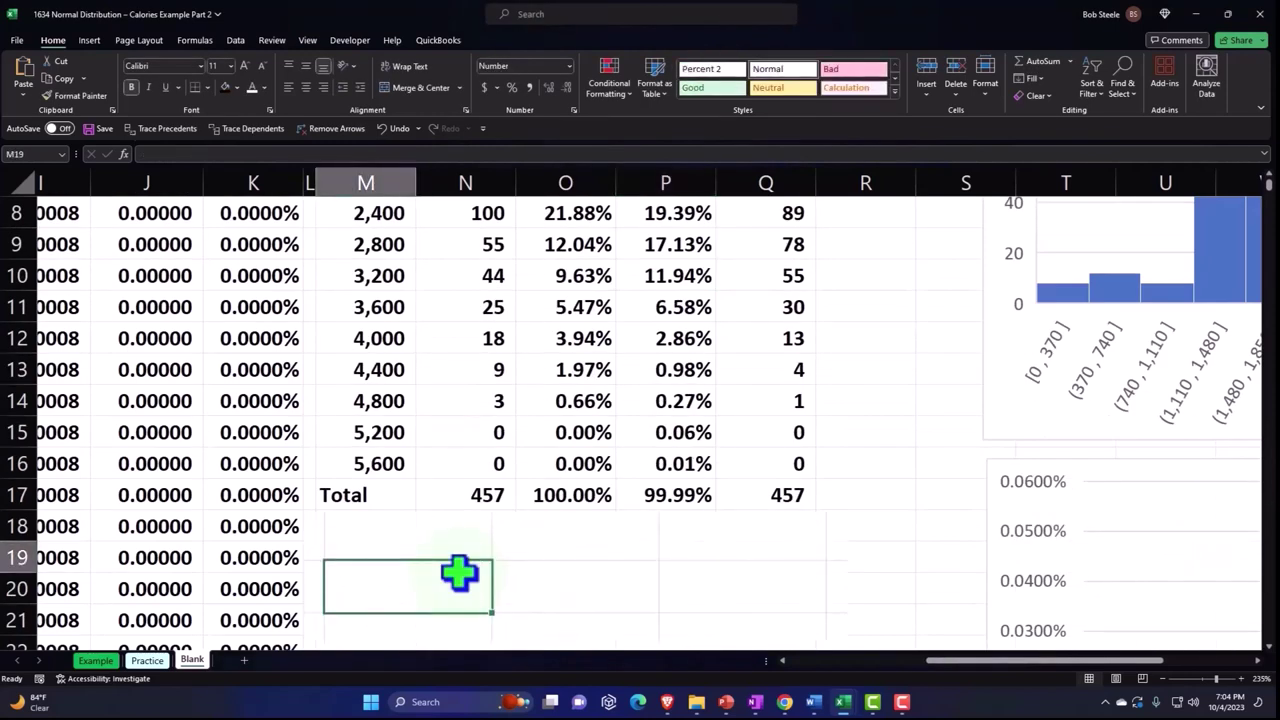
type("Lower")
key("Tab")
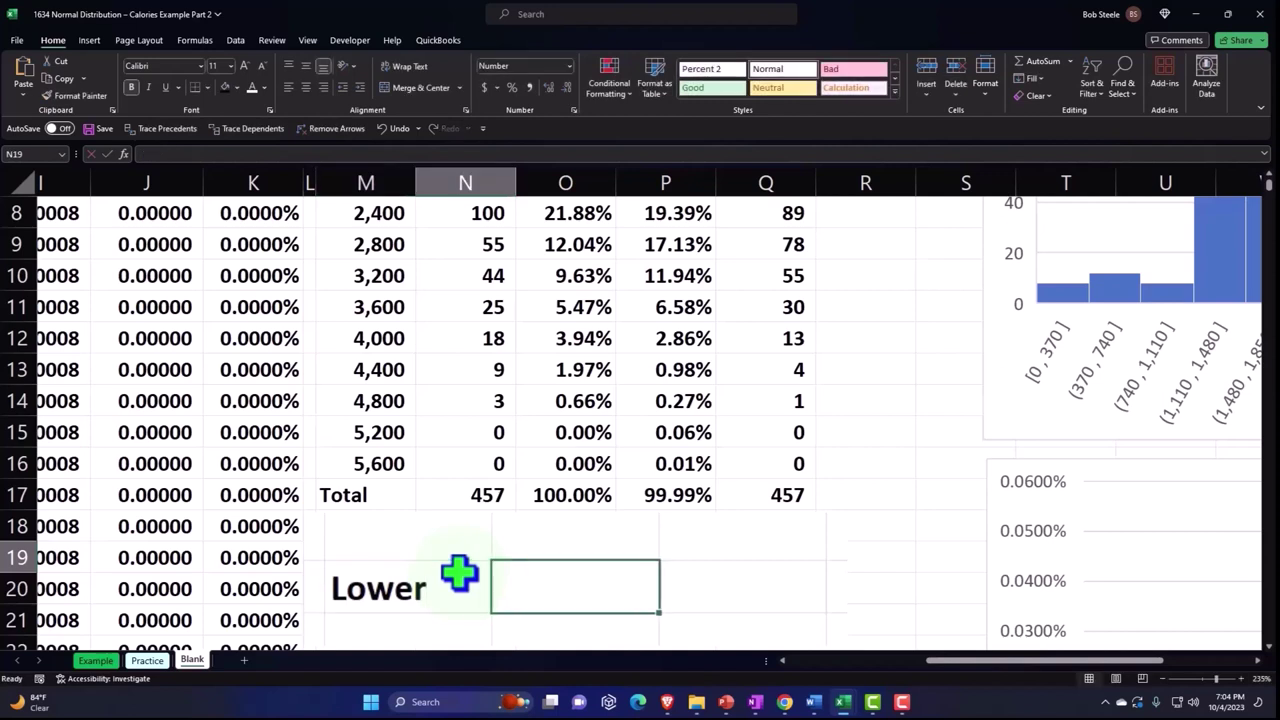
type("Upper")
key("Tab")
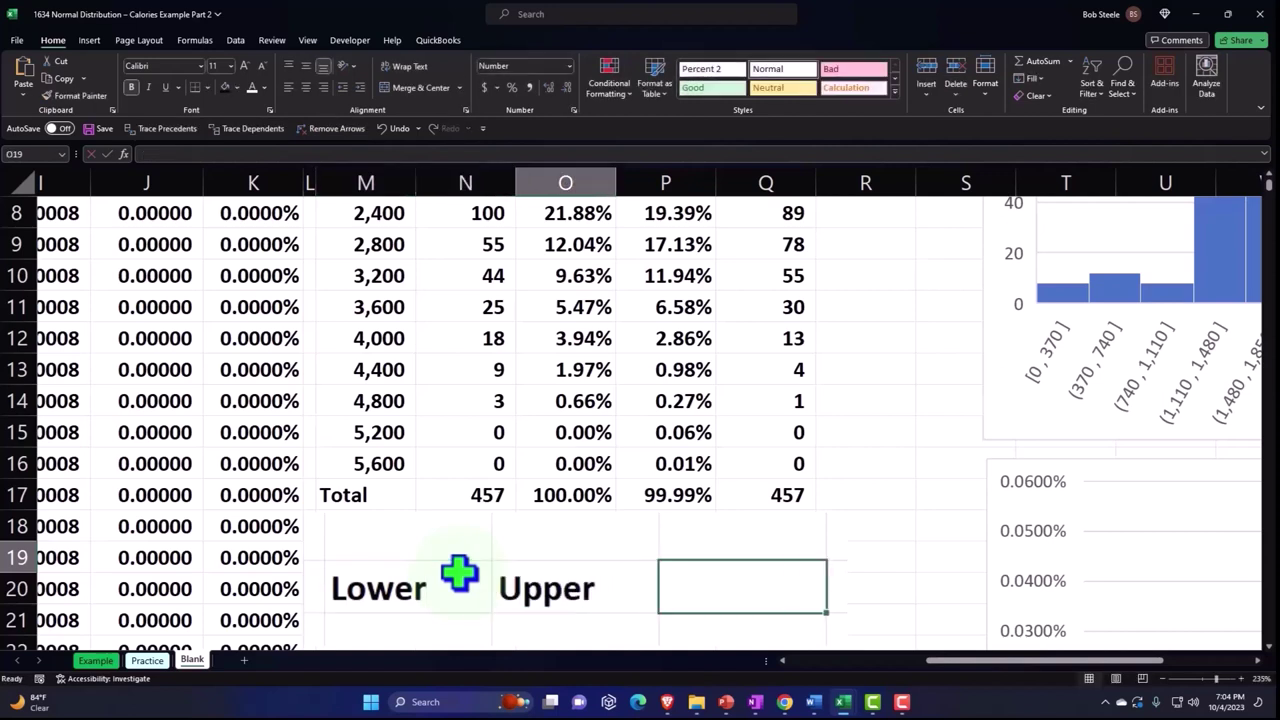
type("P(x")
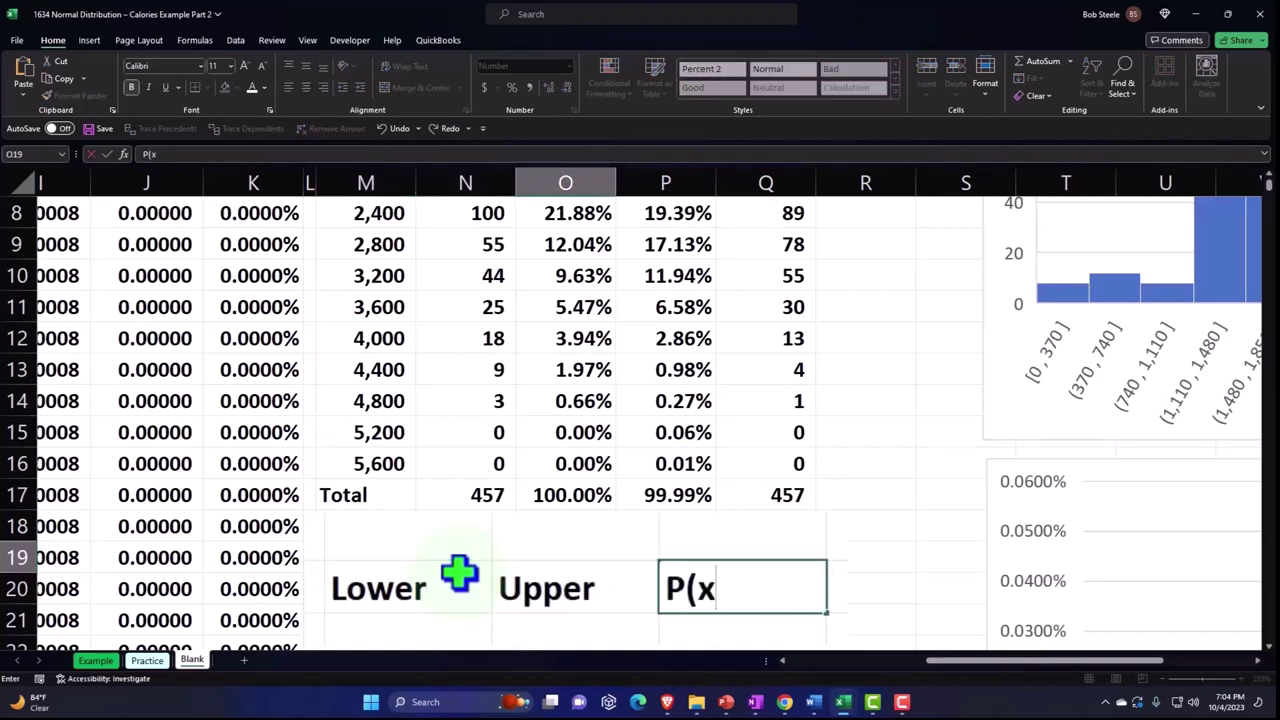
type(")")
key("Return")
Step: Format the three headings with black fill, white text, wrapping and centred alignment
left_click_drag(560, 557, 396, 548)
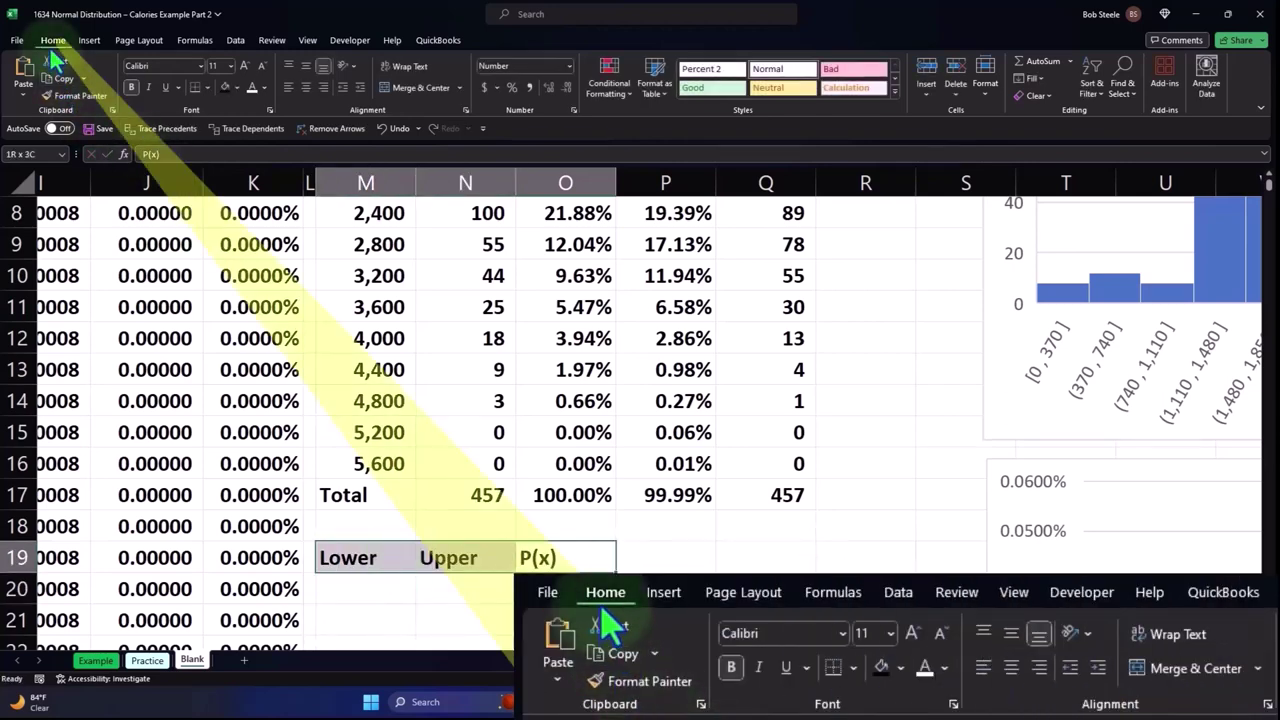
left_click(225, 87)
left_click(252, 87)
left_click(406, 68)
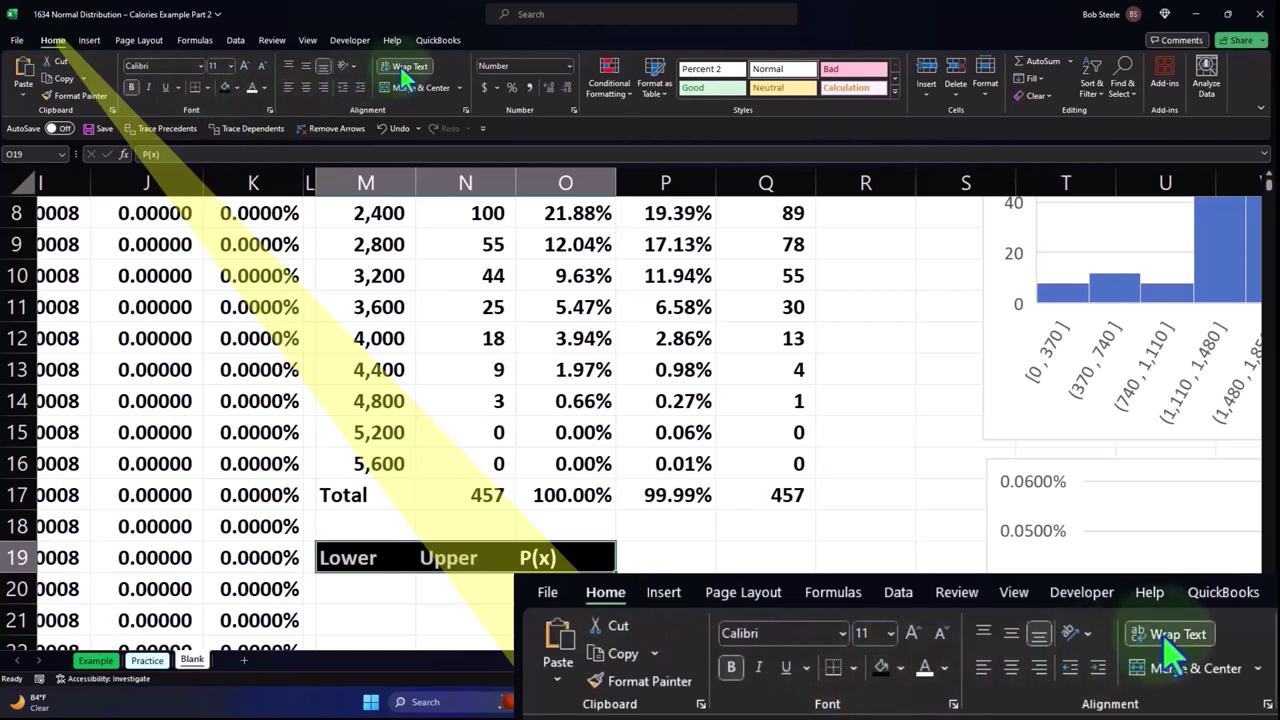
left_click(306, 87)
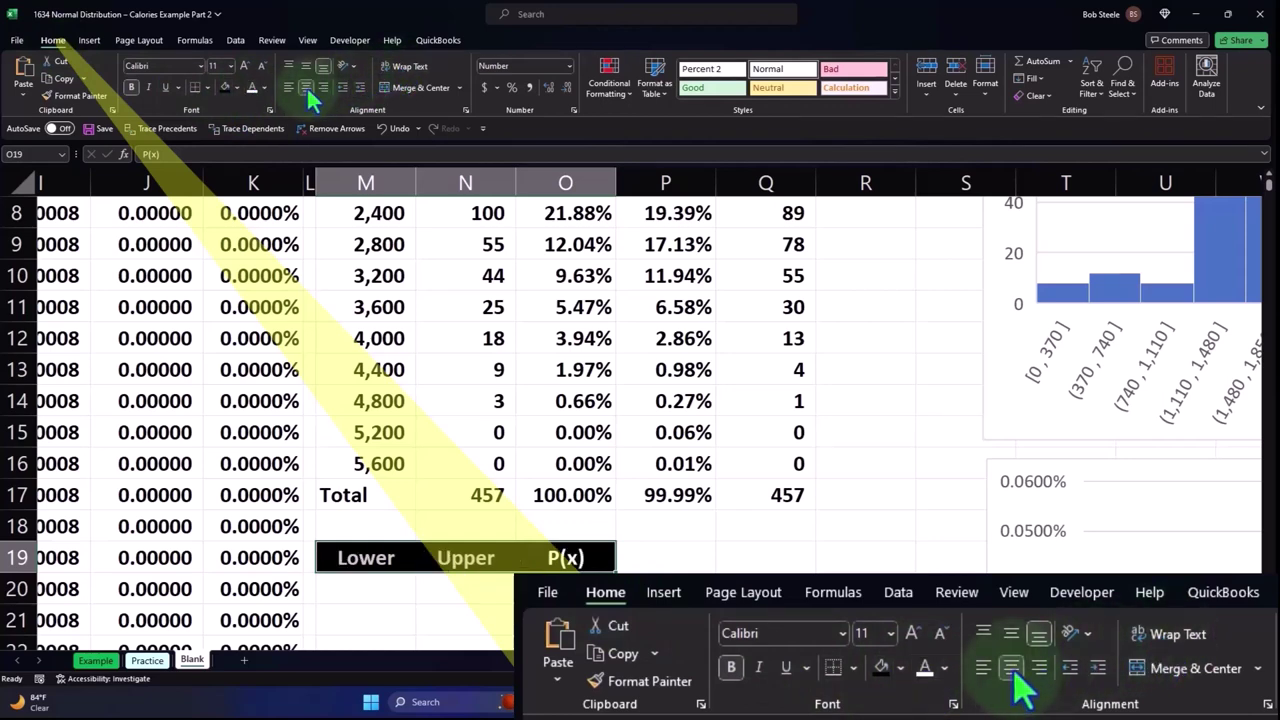
Step: Enter the first bin as Lower -1 in M20 and Upper 0 in N20
left_click(384, 594)
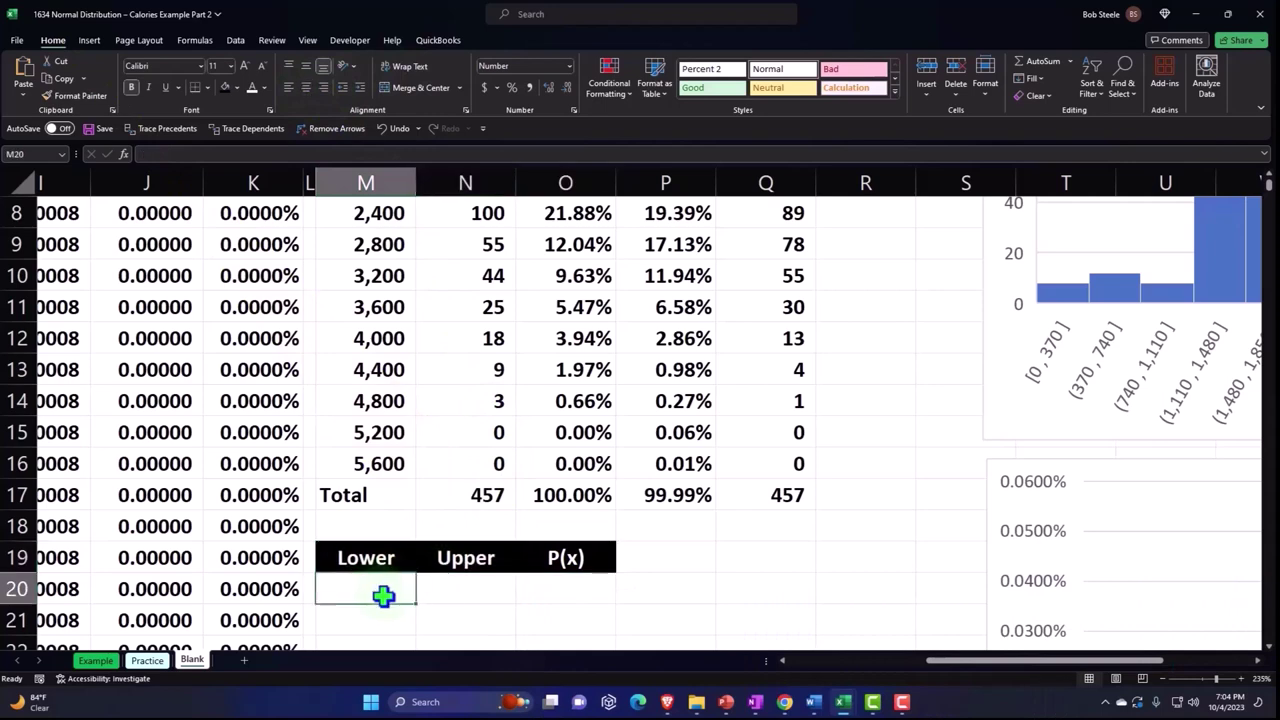
type("-")
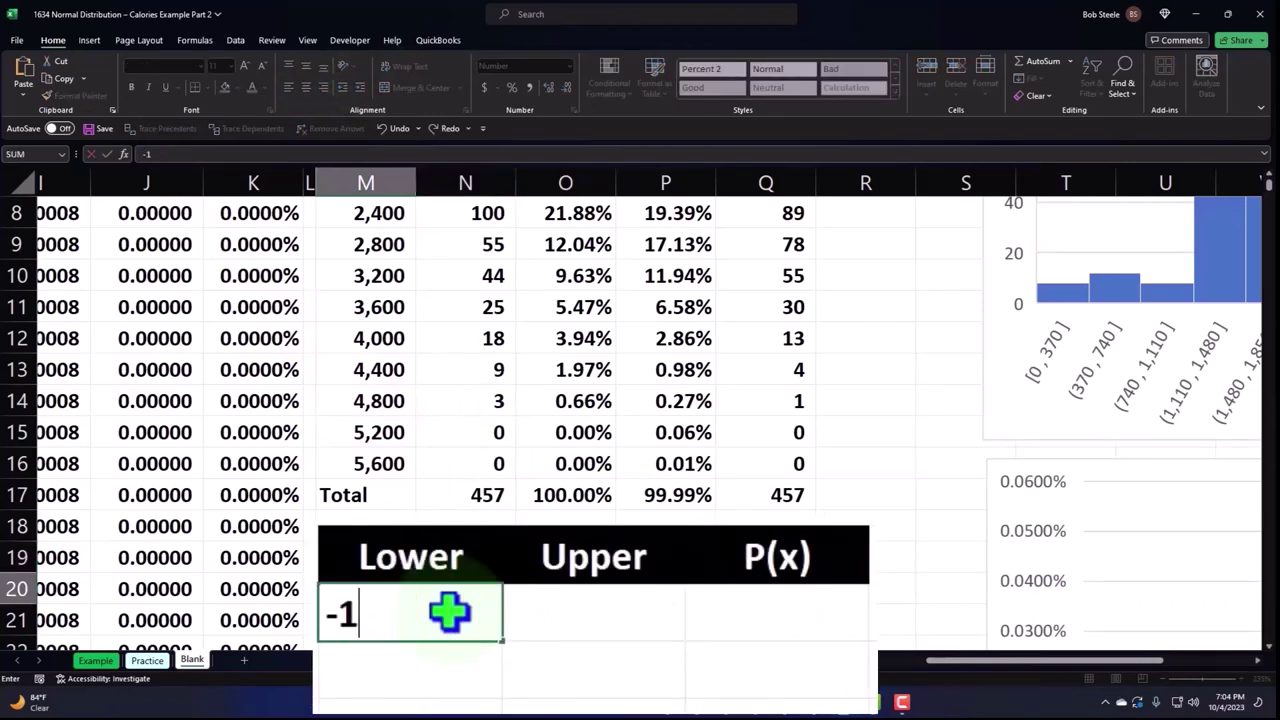
type("1")
key("Return")
left_click(620, 620)
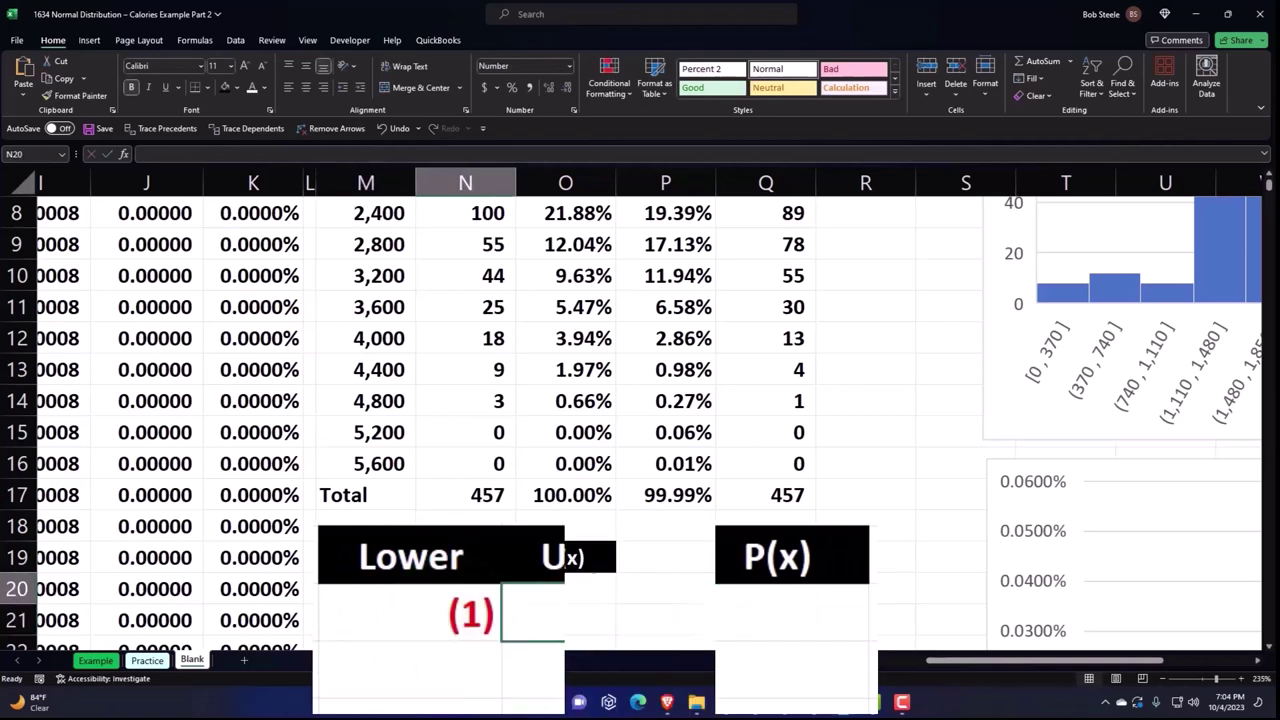
scroll(405, 550, "up", 3)
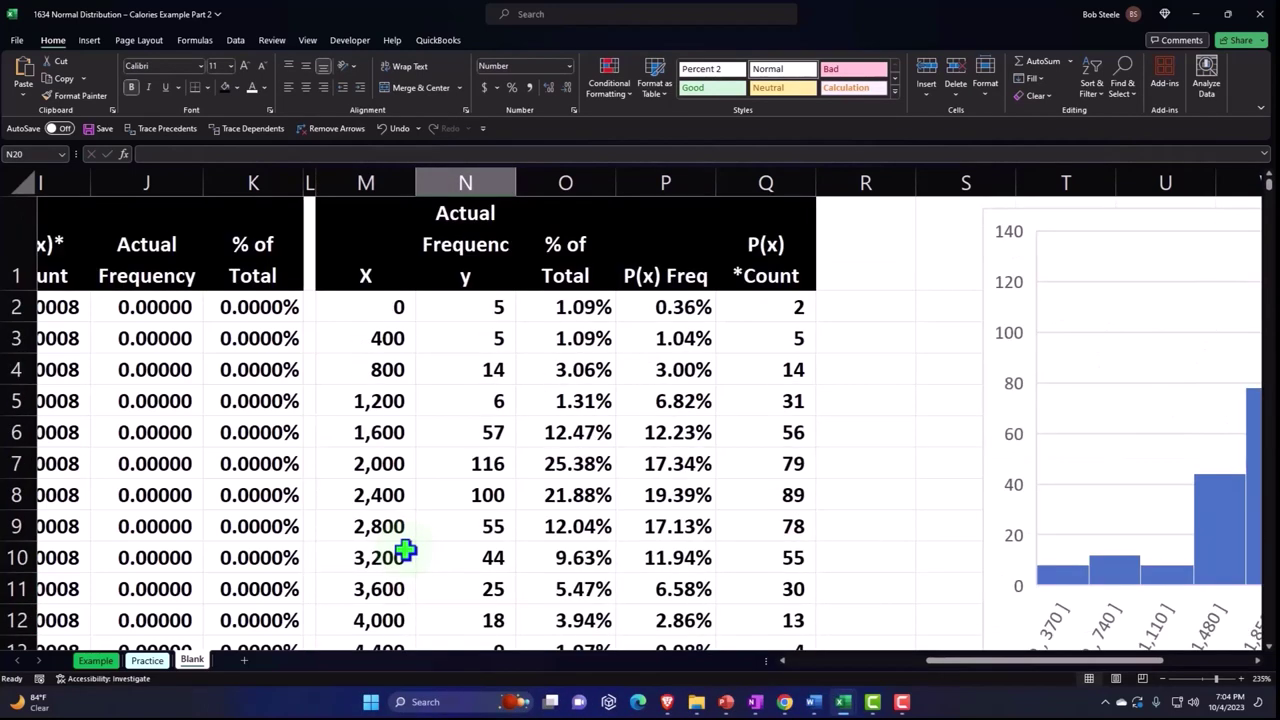
scroll(405, 550, "down", 1)
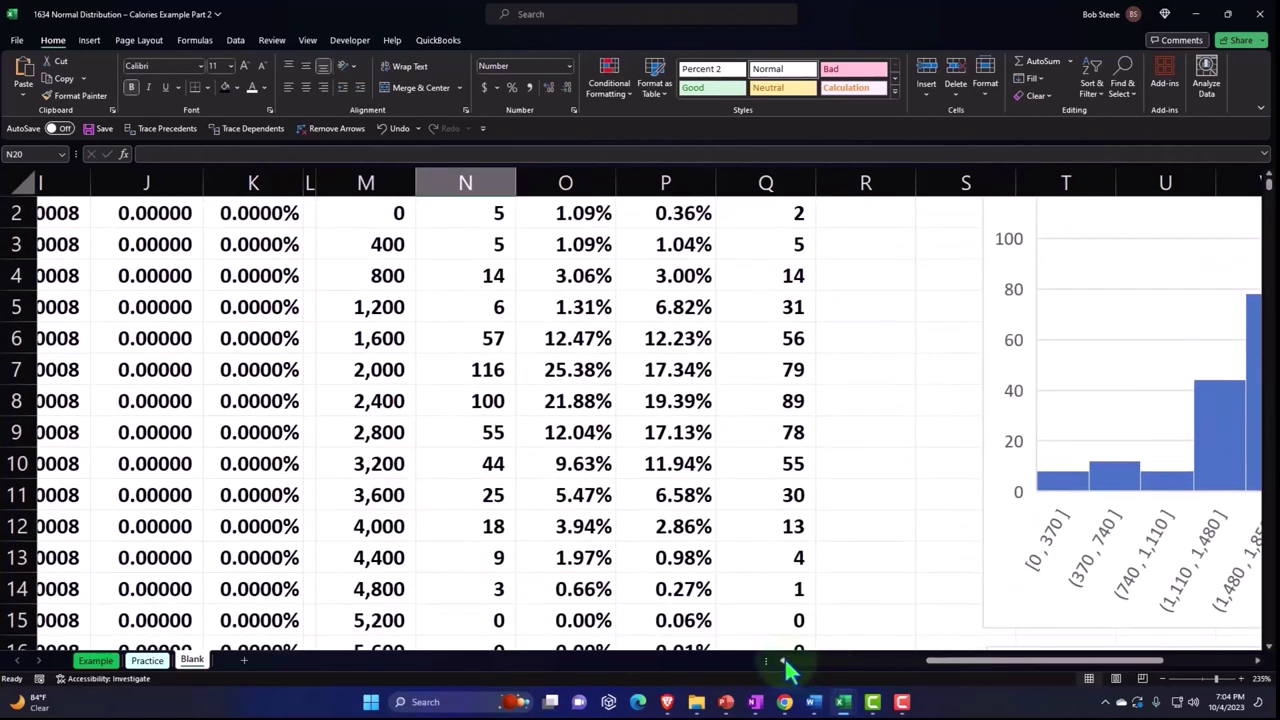
scroll(752, 585, "down", 3)
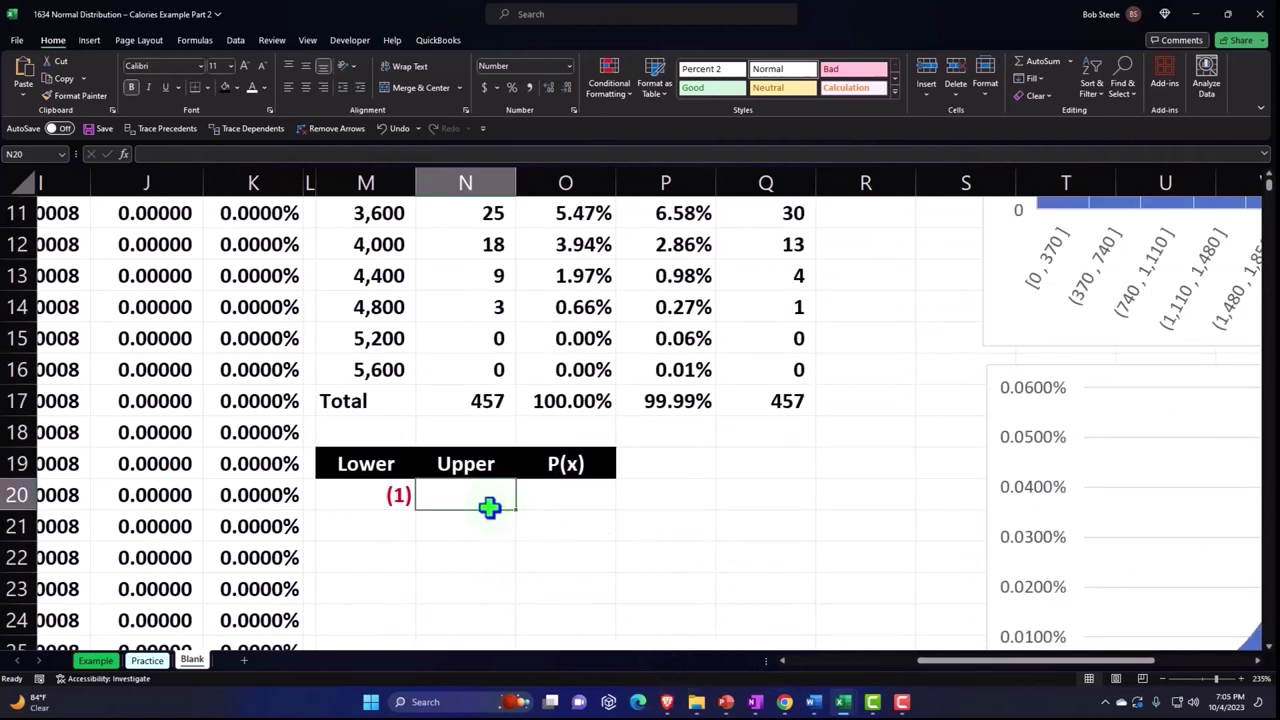
type("0")
key("Return")
Step: Set the second bin with formulas =N20 in M21 and =N20+400 in N21
key("Left")
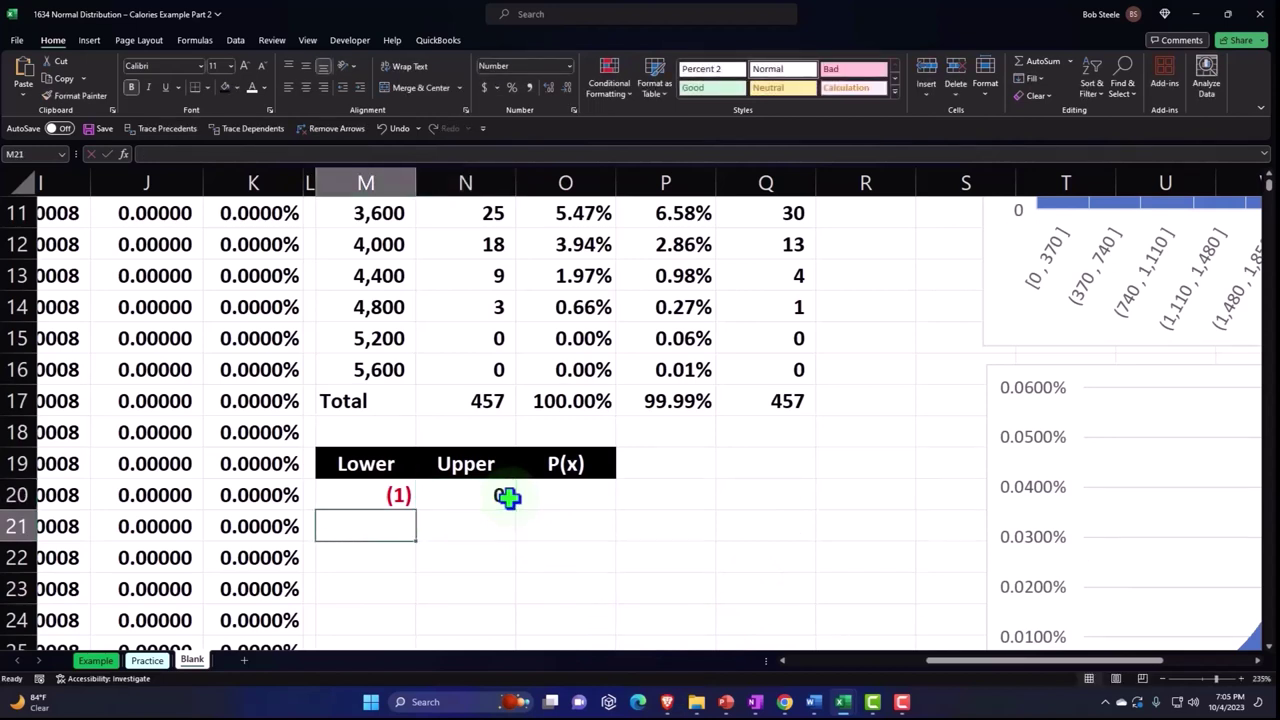
type("=")
key("Right")
key("Up")
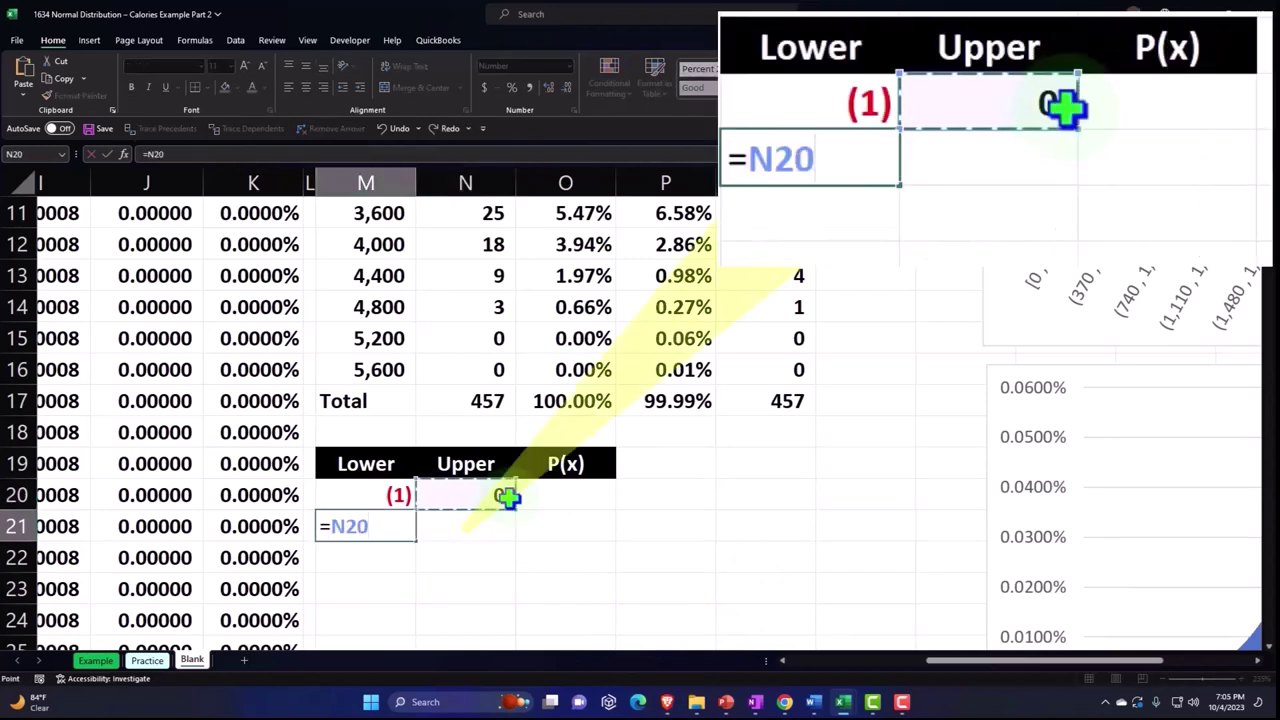
key("Return")
key("Up")
key("Right")
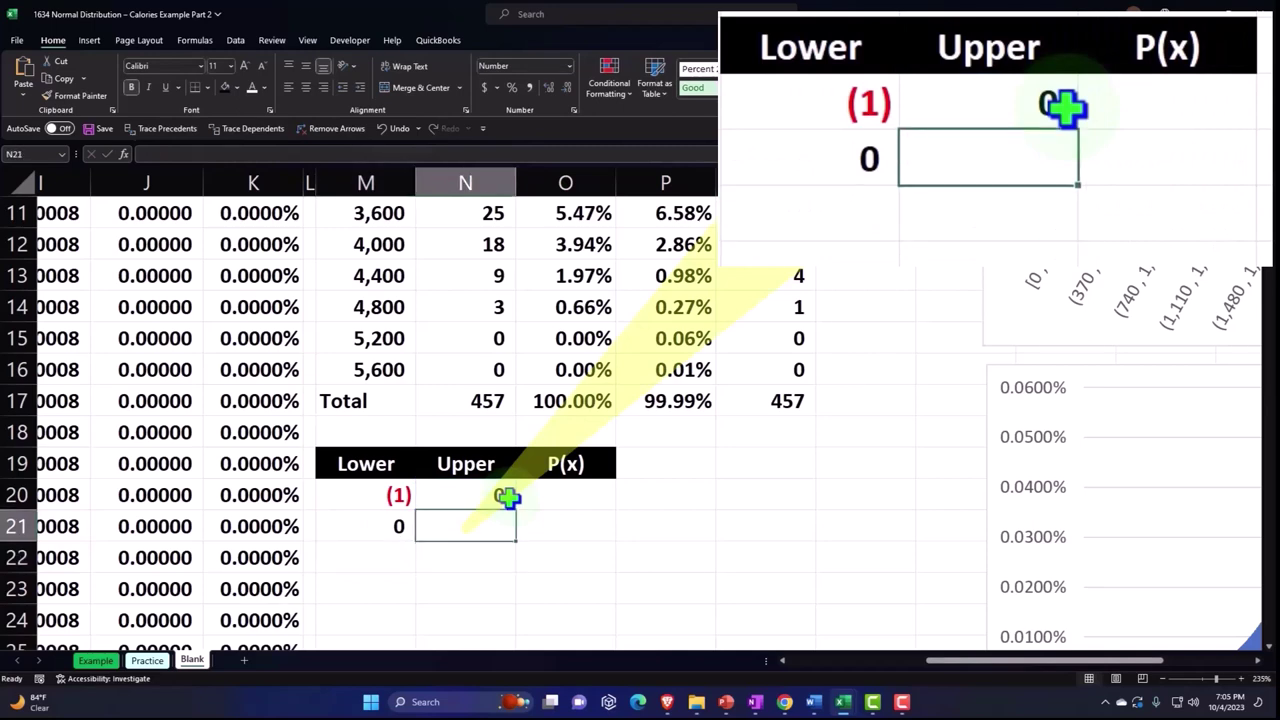
type("=")
key("Up")
type("+40")
key("Return")
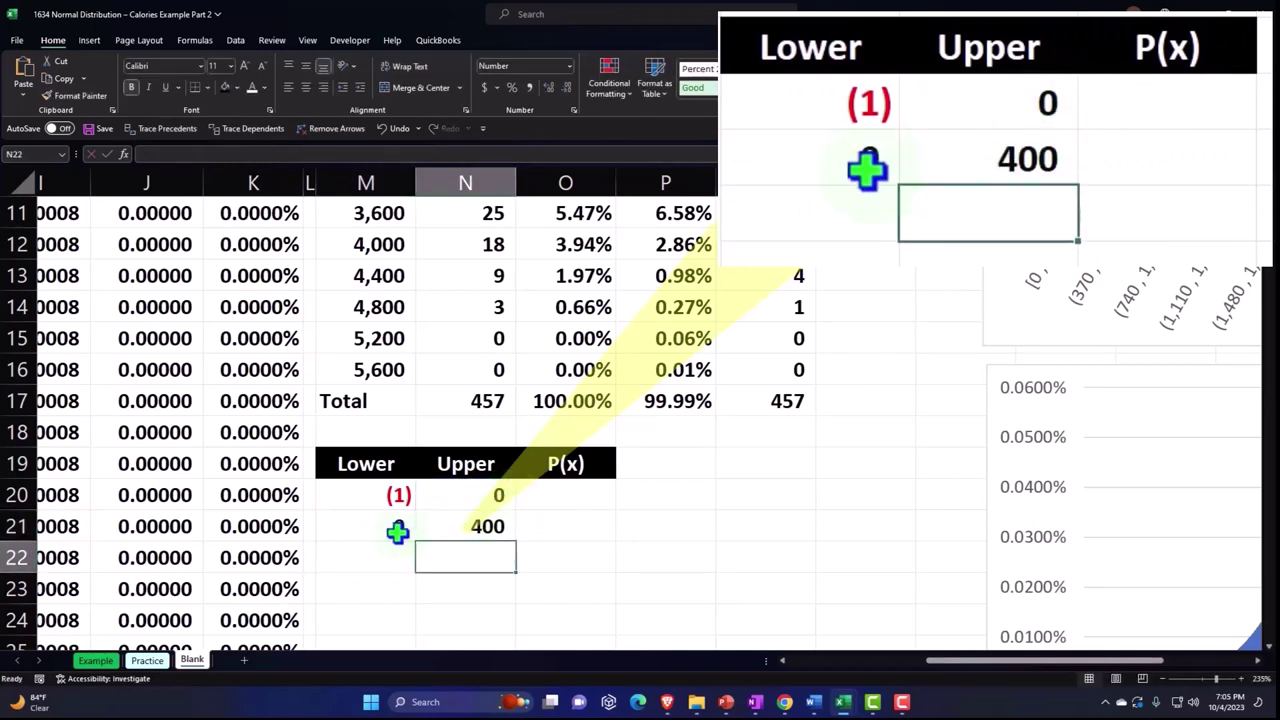
Step: Fill M21:N21 down to extend the Lower/Upper bins in steps of 400
left_click_drag(394, 528, 443, 528)
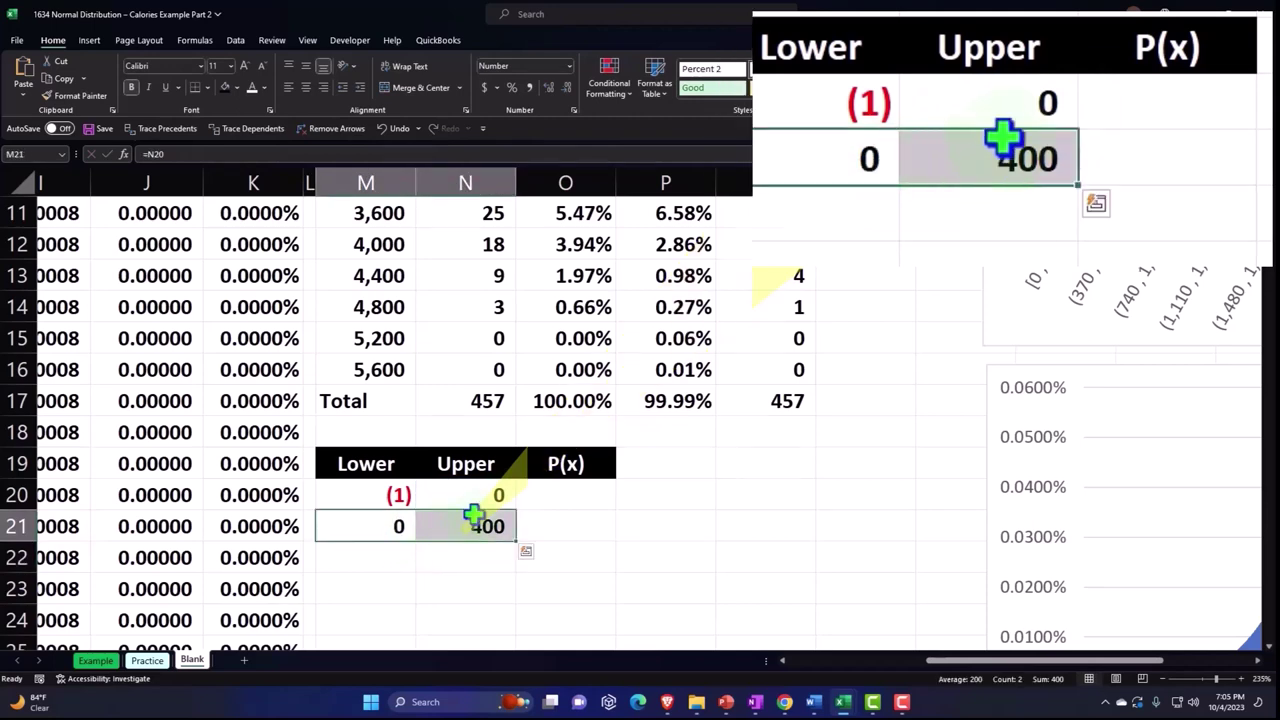
scroll(517, 453, "down", 1)
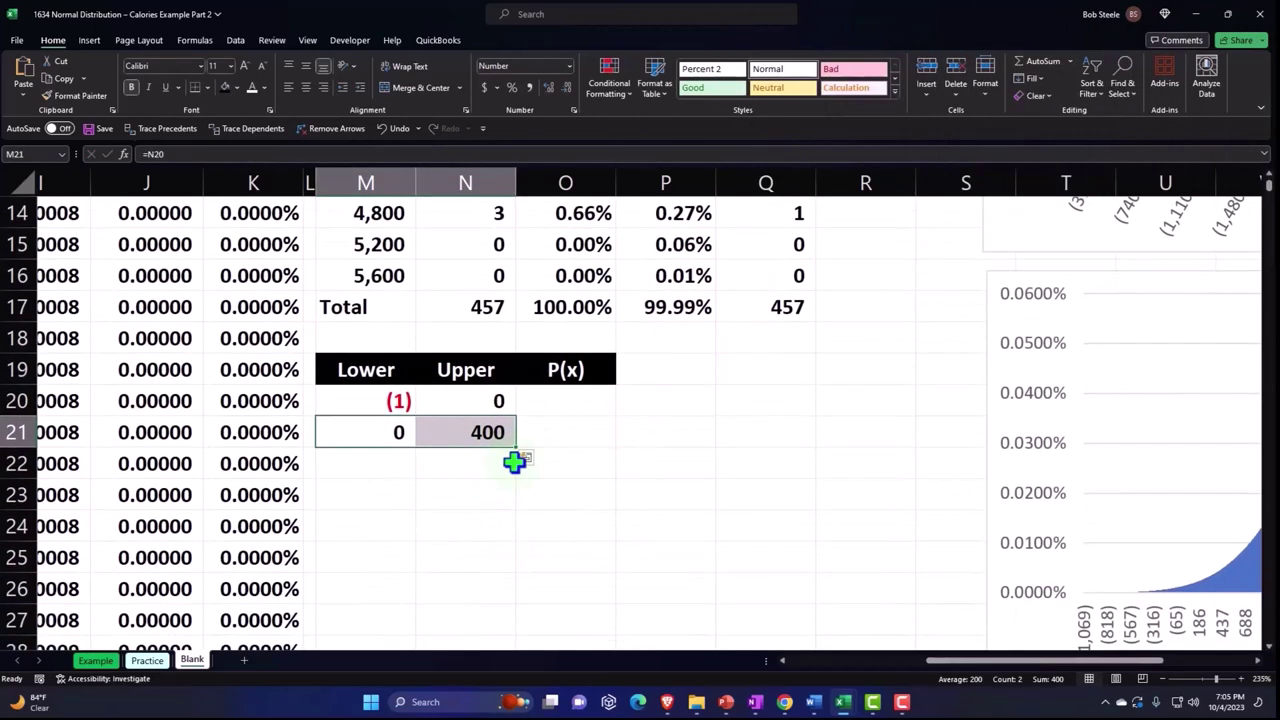
left_click_drag(519, 450, 523, 589)
scroll(510, 560, "down", 1)
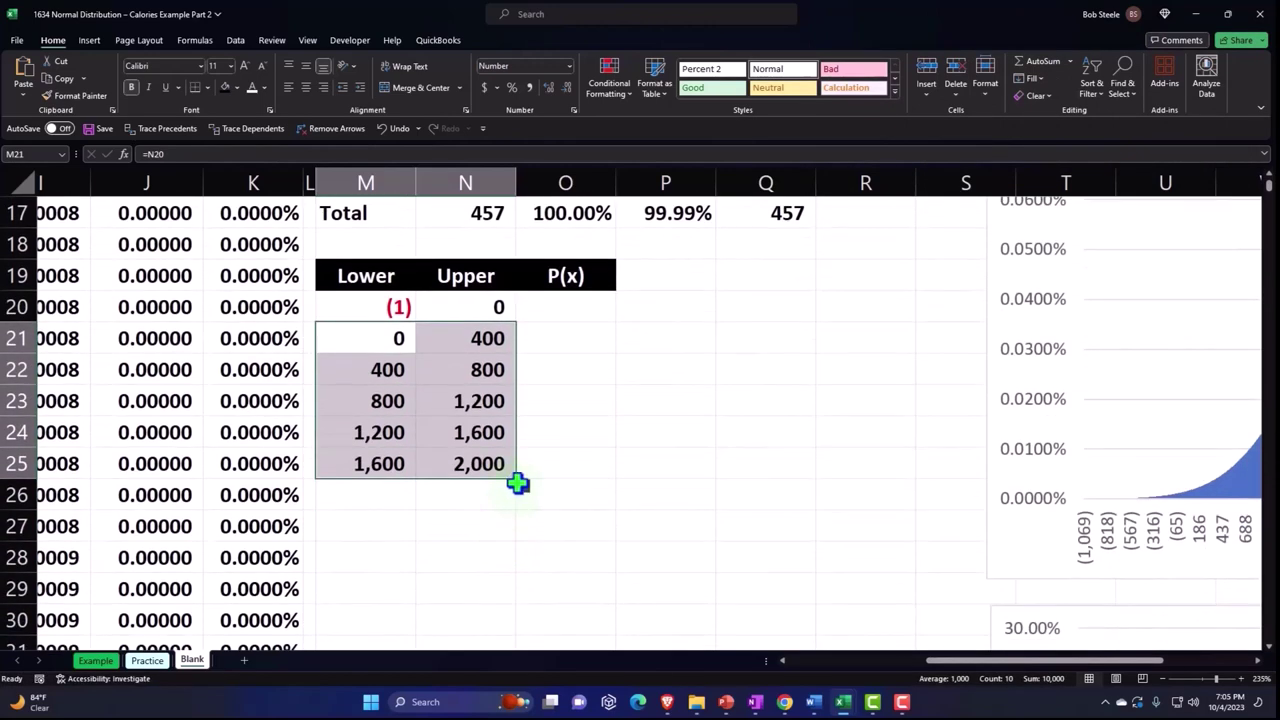
left_click_drag(521, 482, 517, 597)
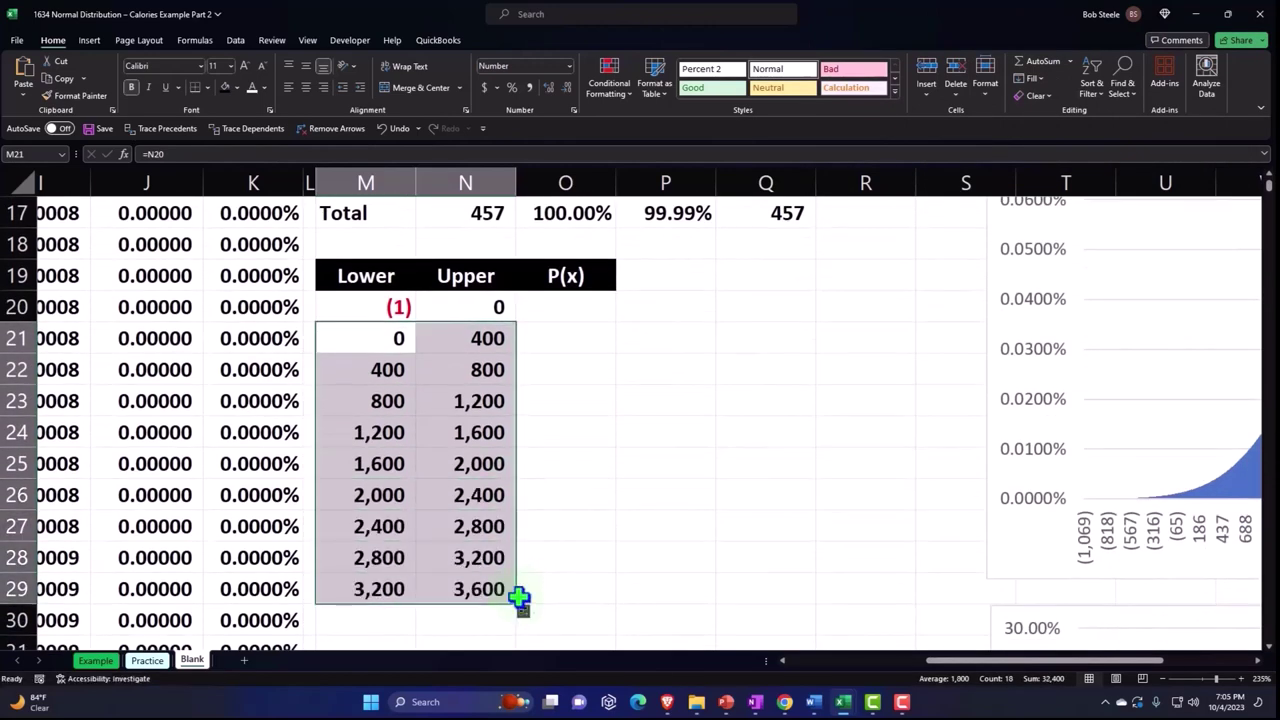
scroll(516, 519, "down", 1)
left_click_drag(517, 513, 517, 609)
scroll(515, 562, "down", 1)
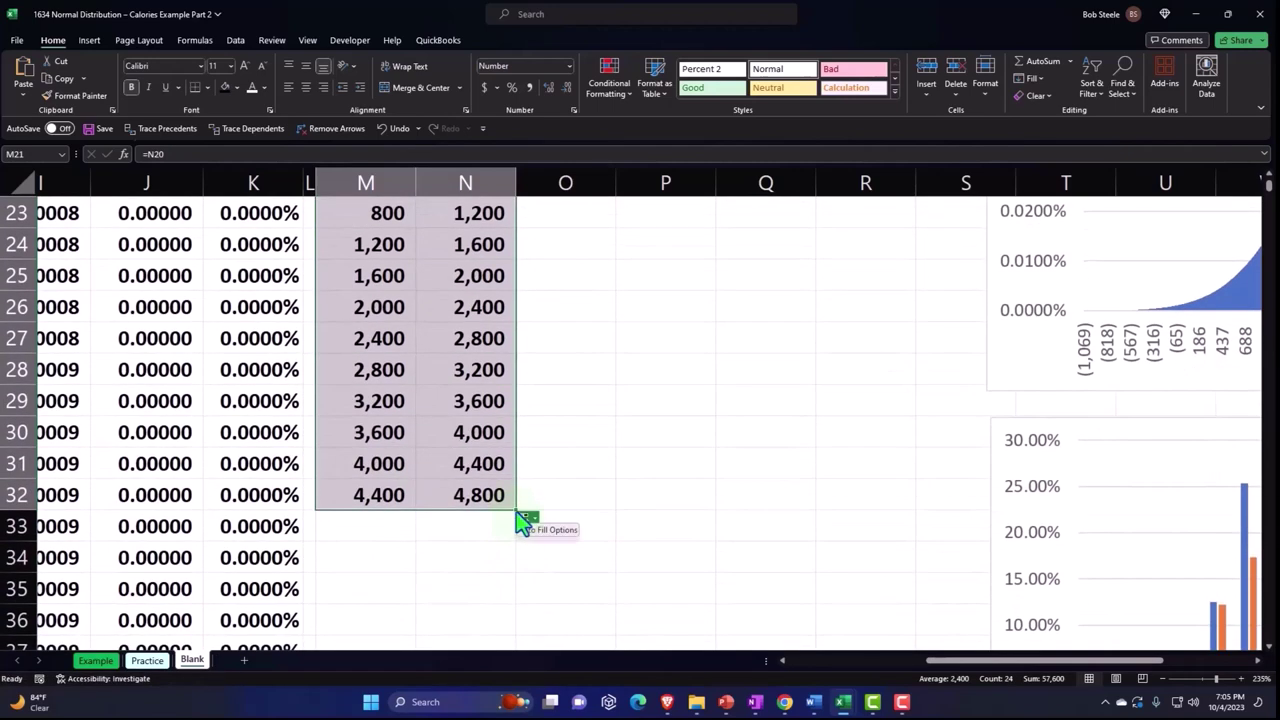
left_click_drag(517, 513, 517, 607)
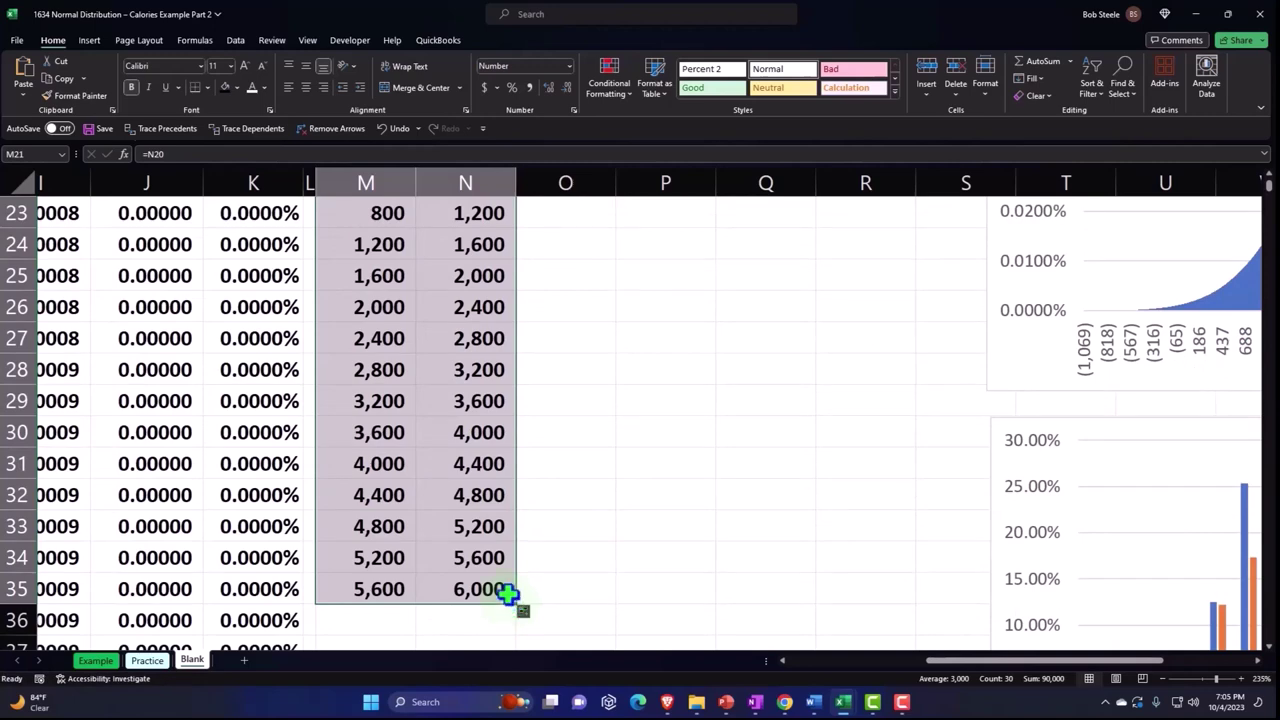
Step: Delete the surplus last bin row in M35:N35
left_click_drag(410, 588, 465, 590)
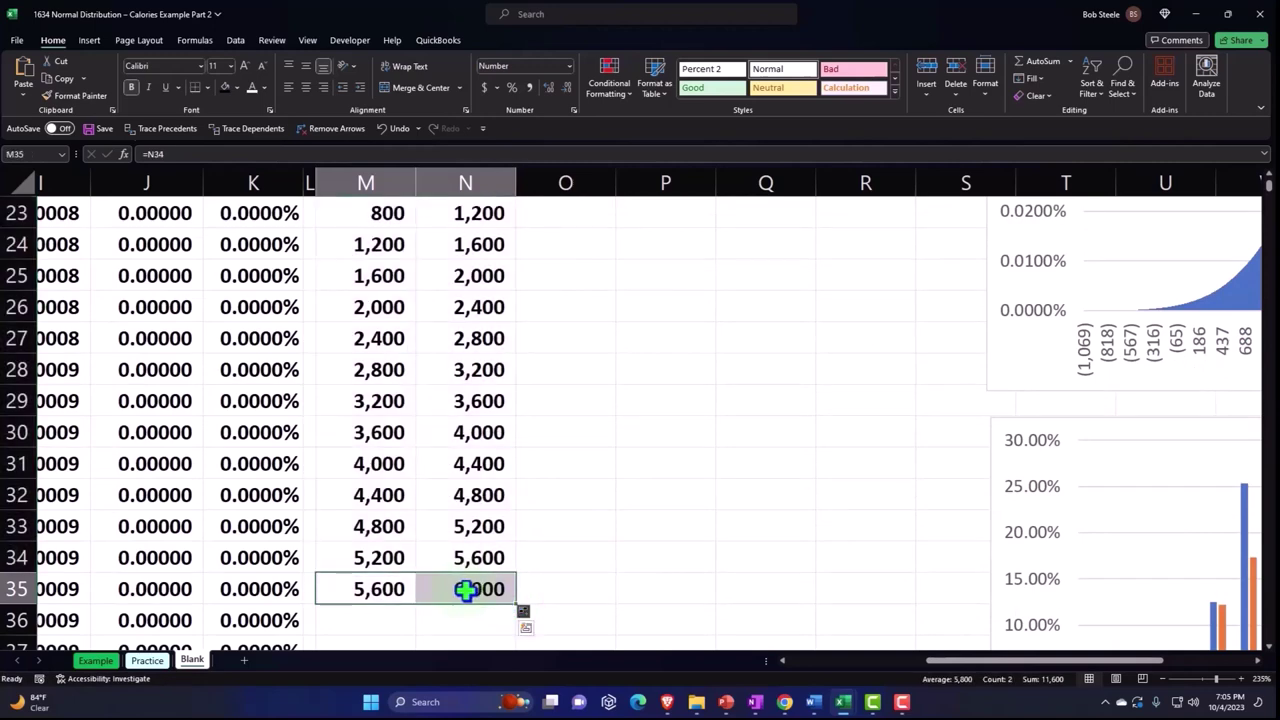
key("Delete")
scroll(475, 592, "up", 2)
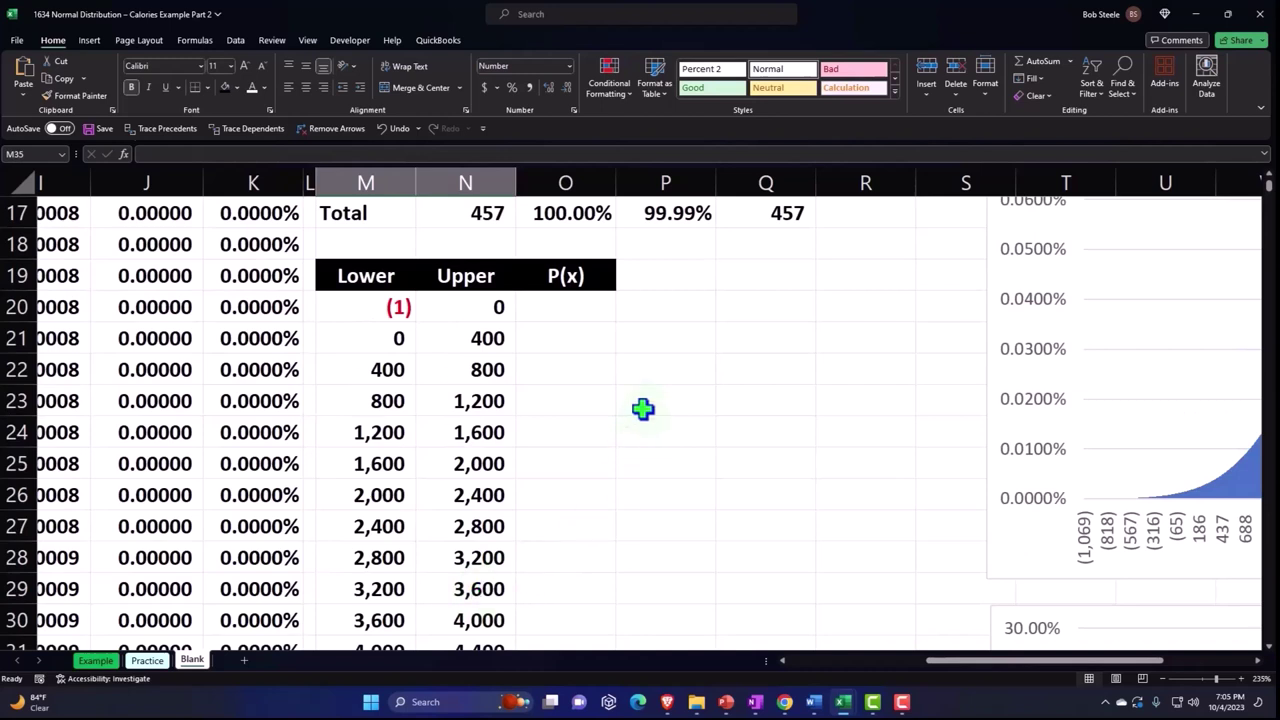
Step: Start a NORM.DIST formula in O20 with the Upper value N20 as x
left_click(585, 315)
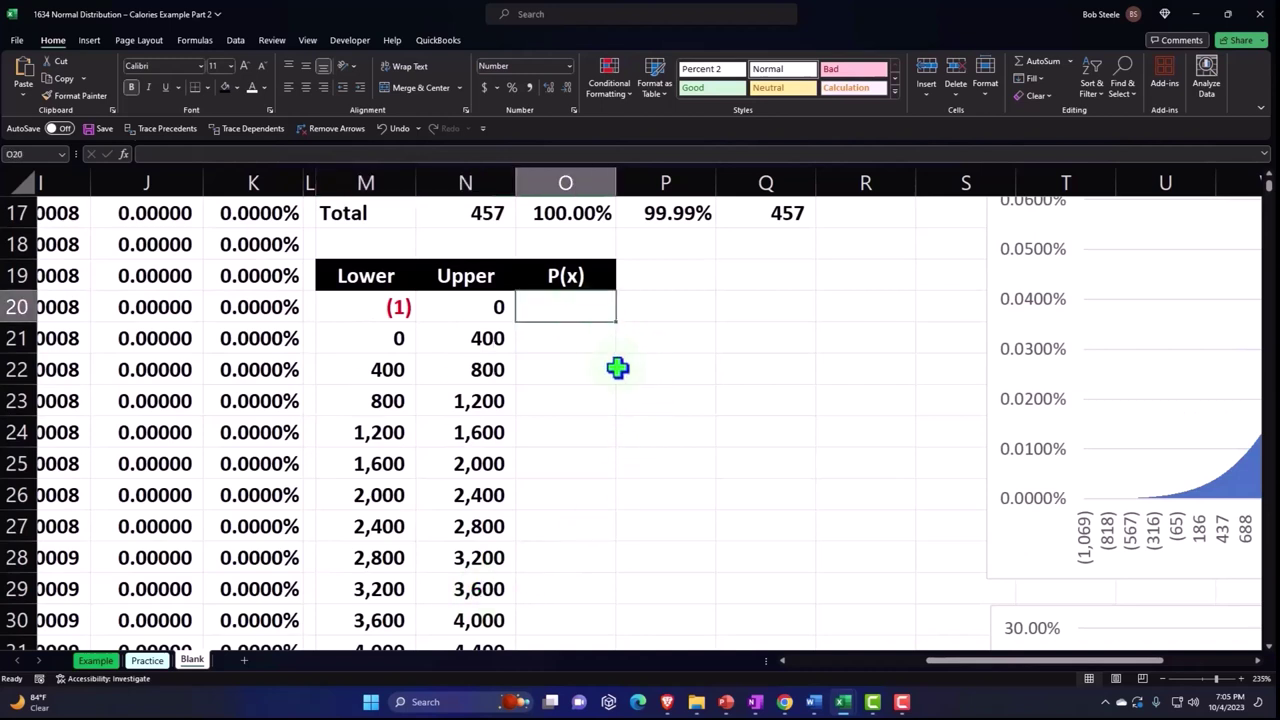
type("=norm")
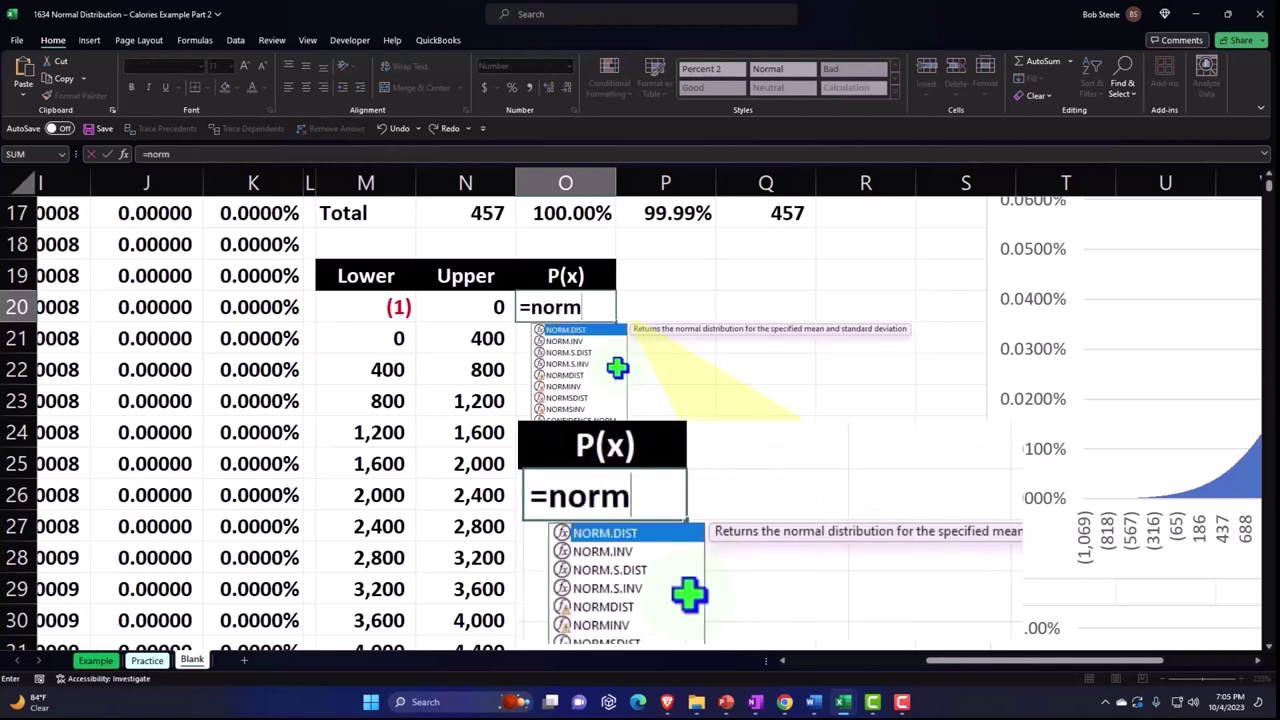
key("Tab")
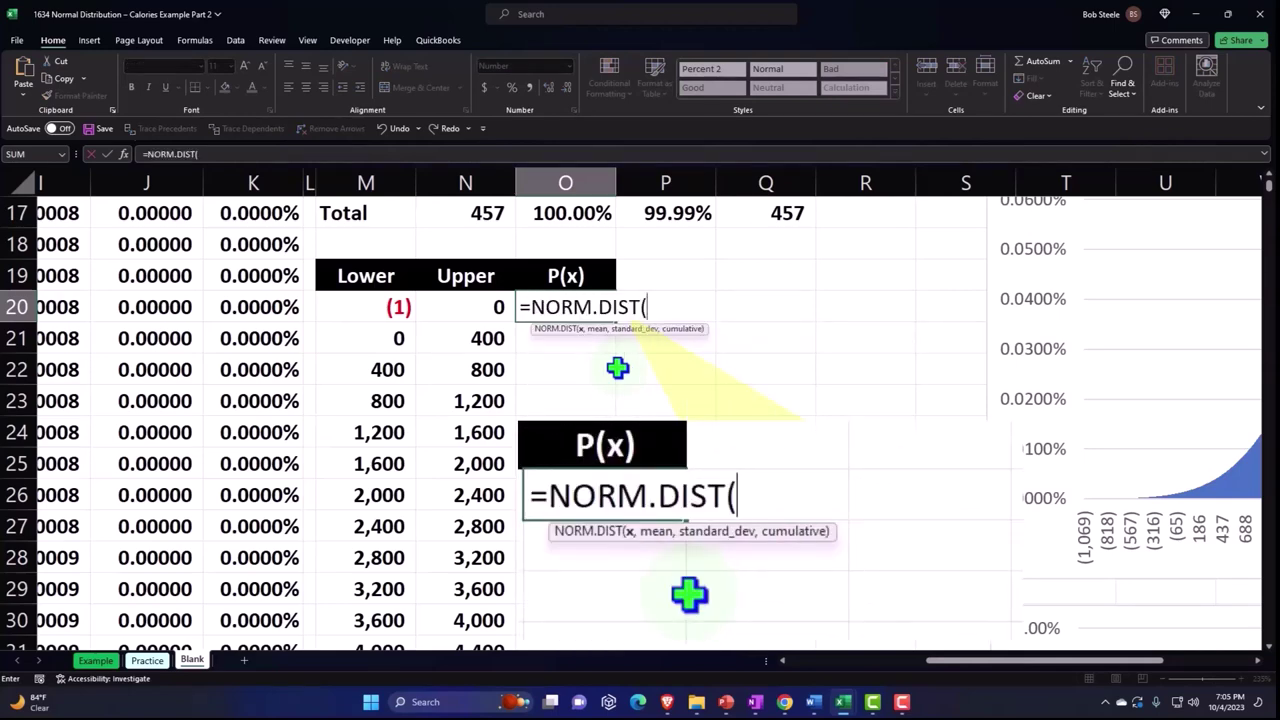
key("Left")
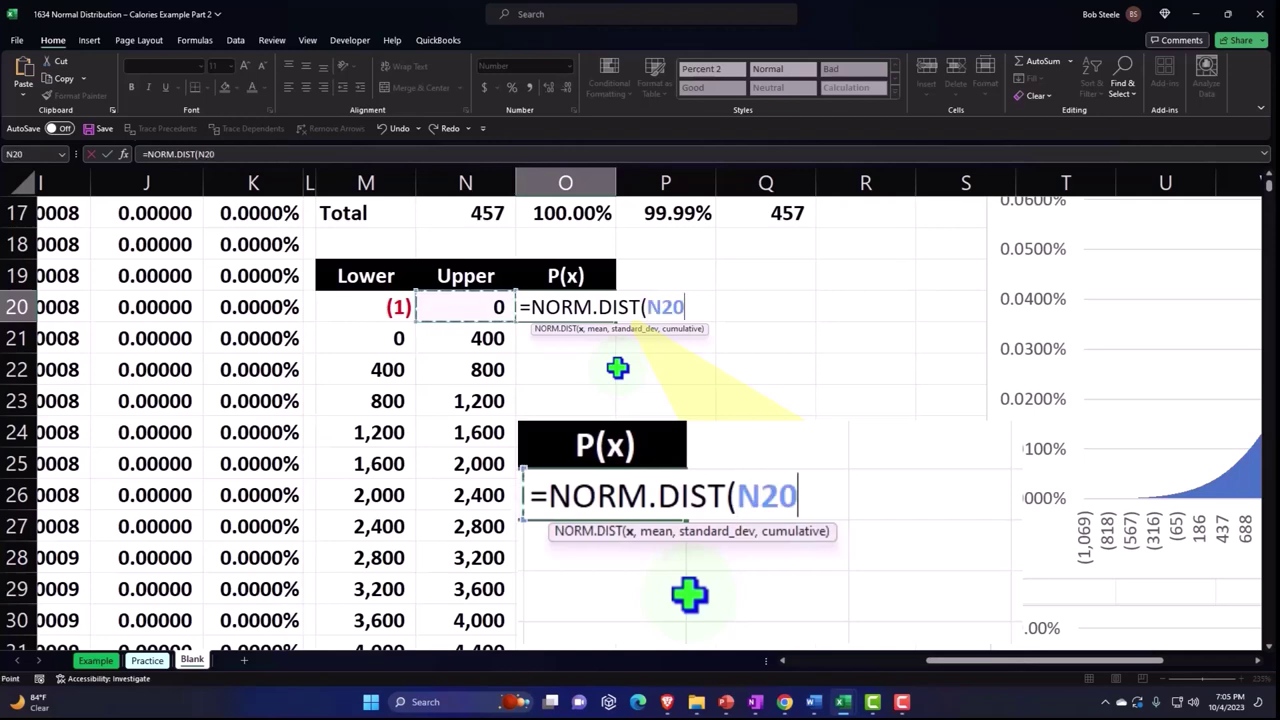
type(",")
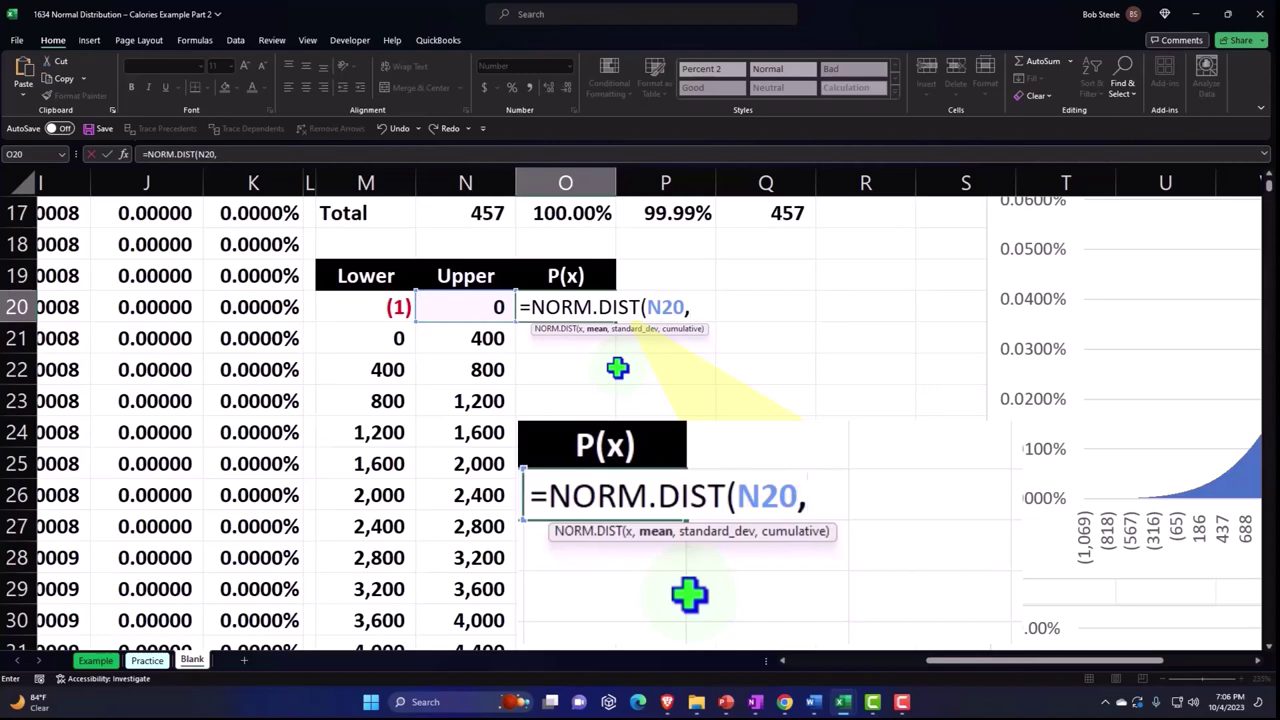
Step: Complete the formula with mean E1, SD E2 and cumulative 1, so O20 shows 0
scroll(617, 489, "up", 5)
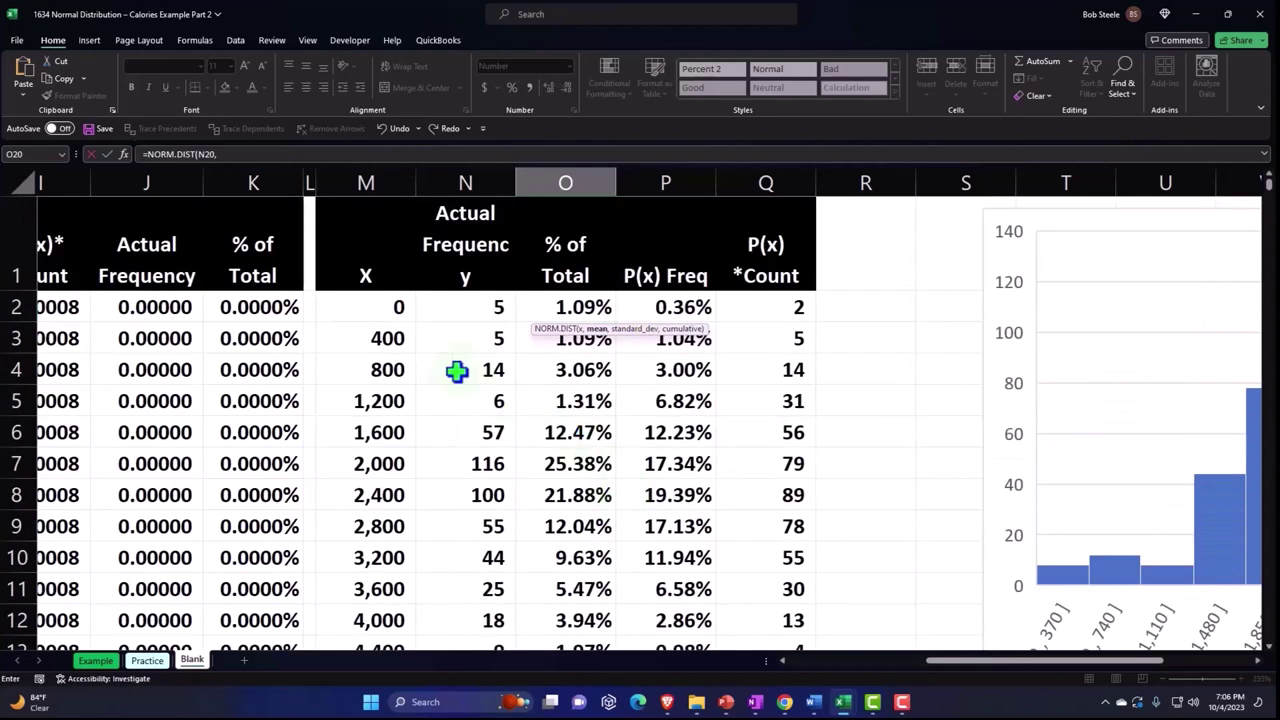
left_click(403, 316)
key("Home")
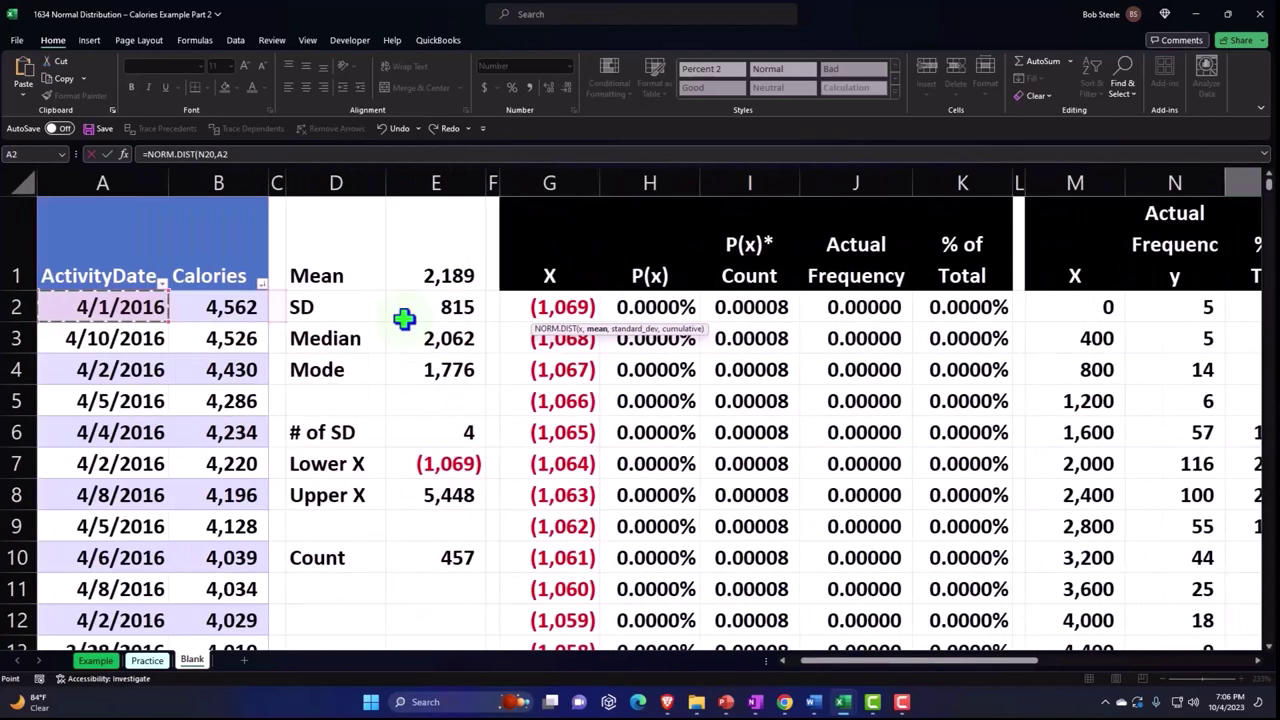
key("Right")
key("Right")
key("Right")
key("Right")
key("Up")
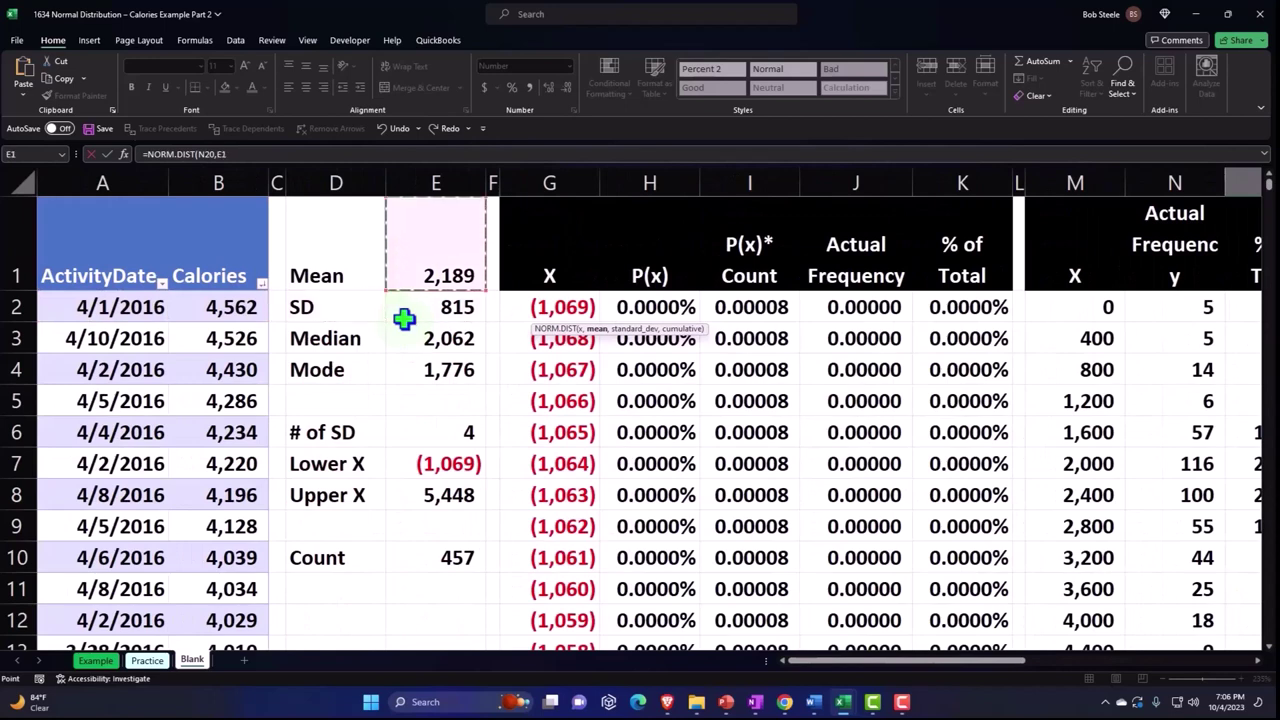
type(",")
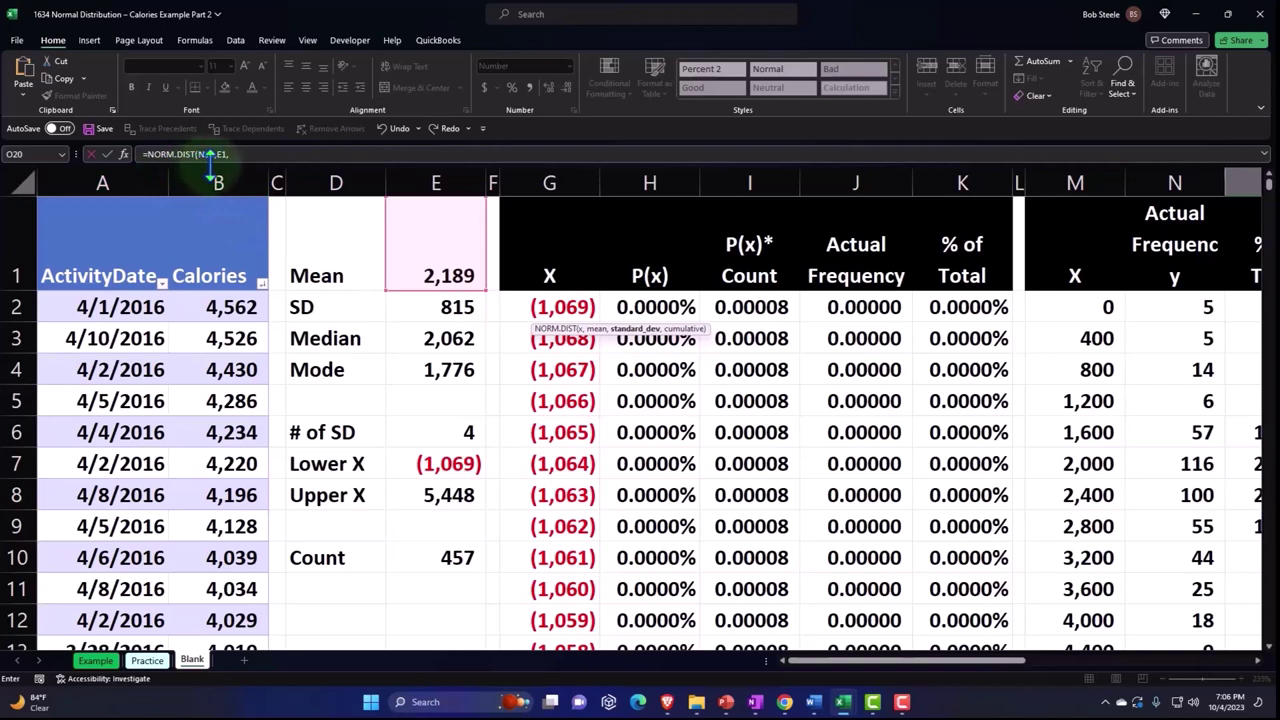
left_click(411, 310)
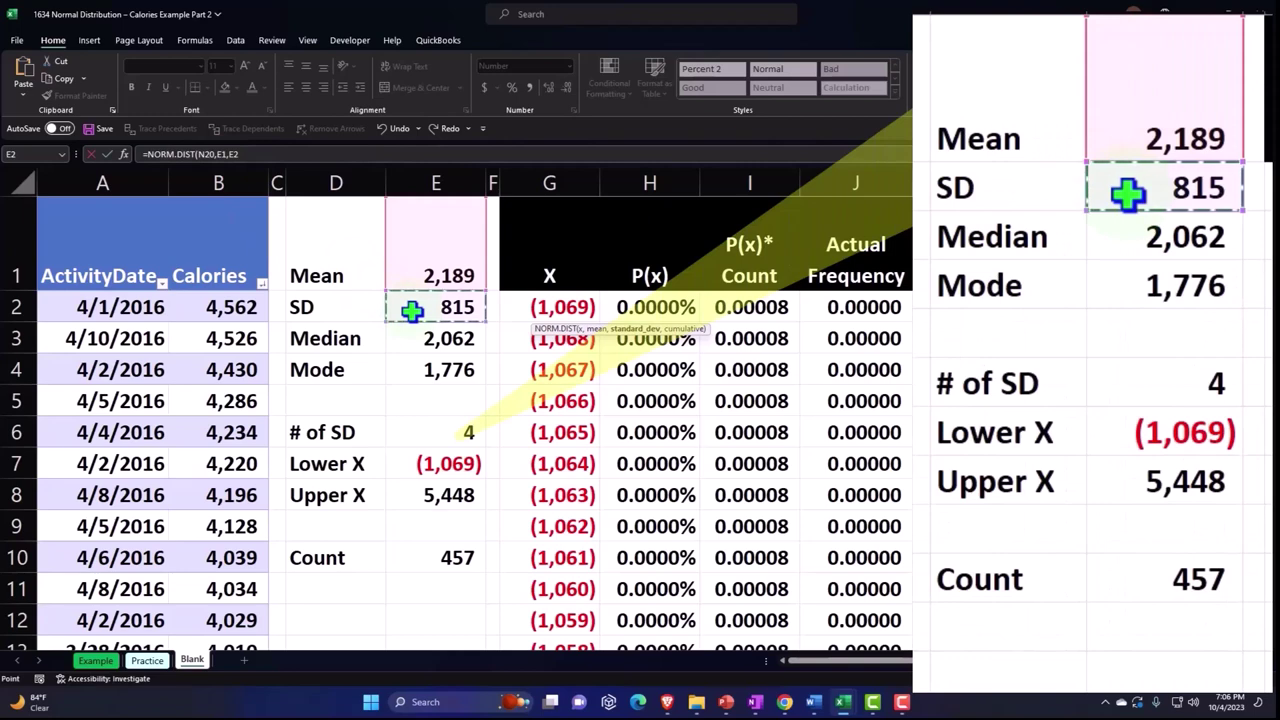
type(",")
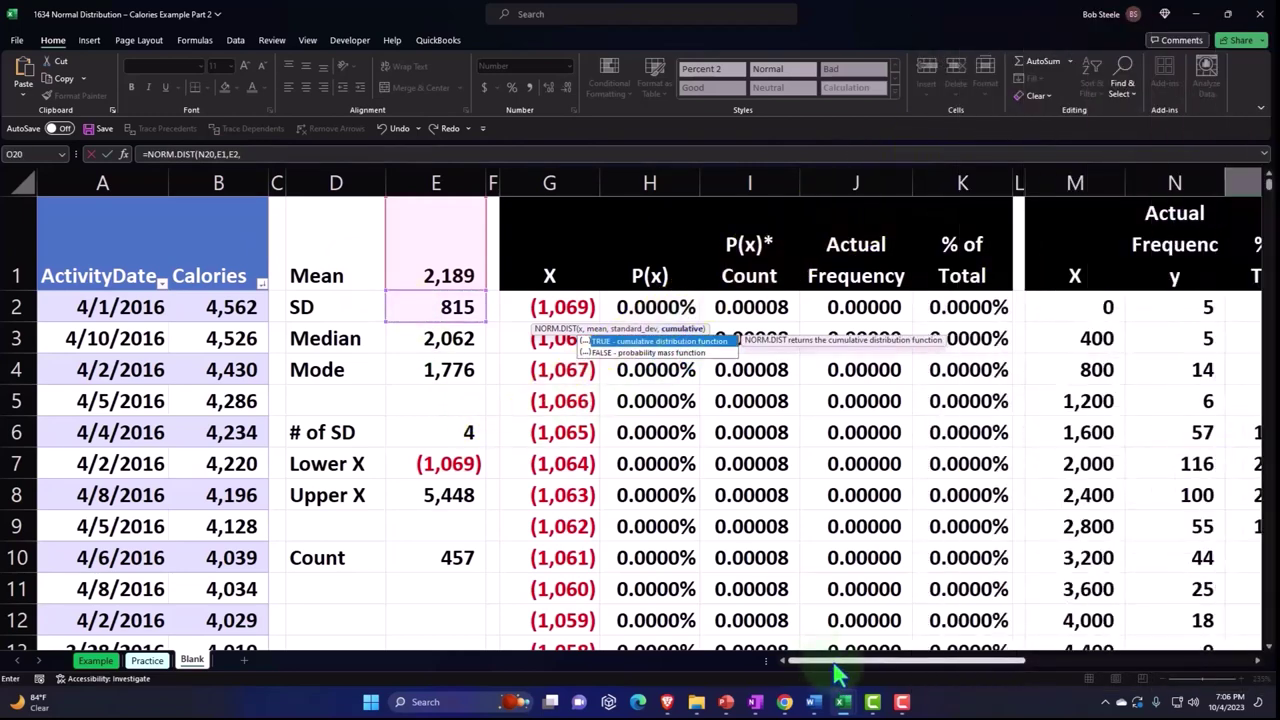
scroll(838, 676, "right", 5)
scroll(903, 606, "down", 3)
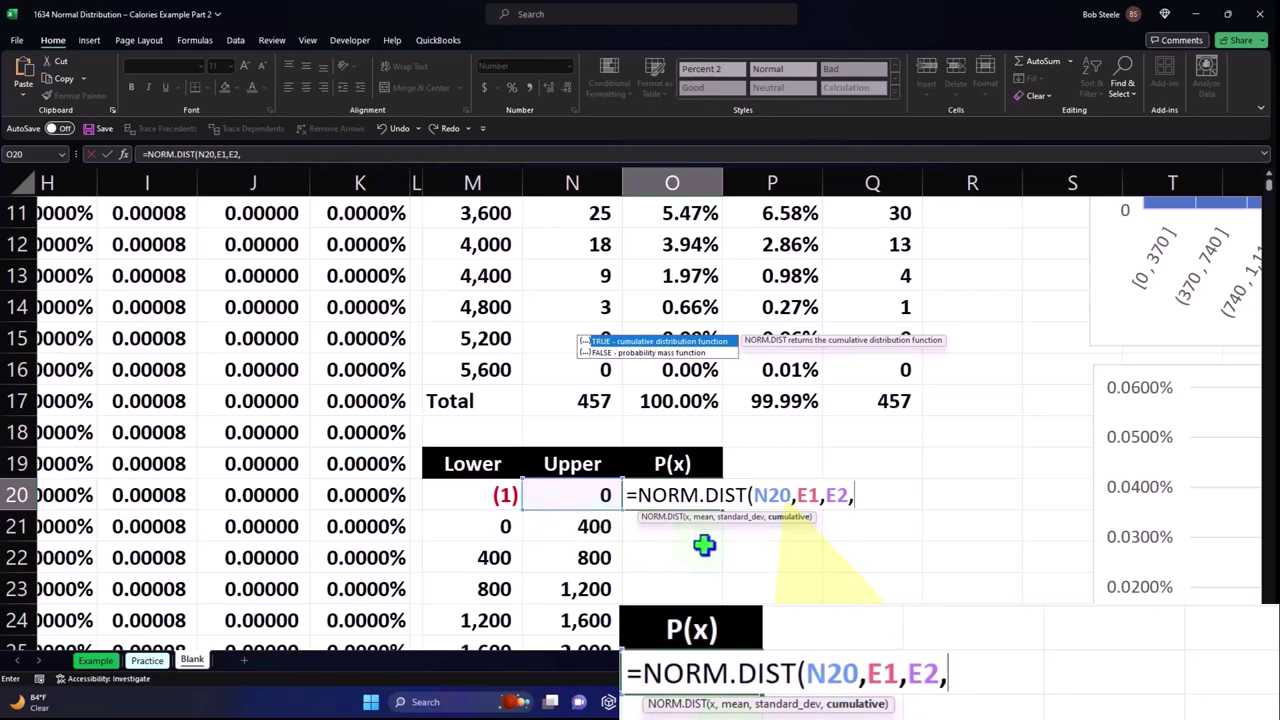
type("1)")
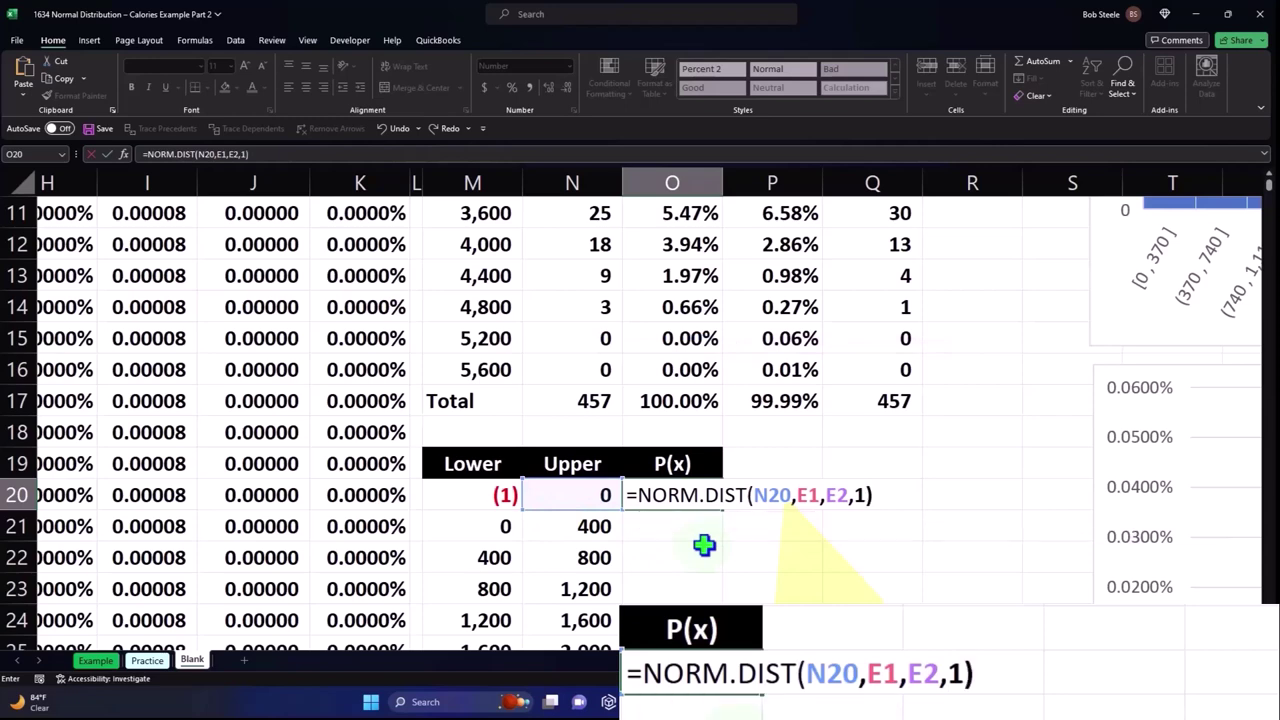
key("Return")
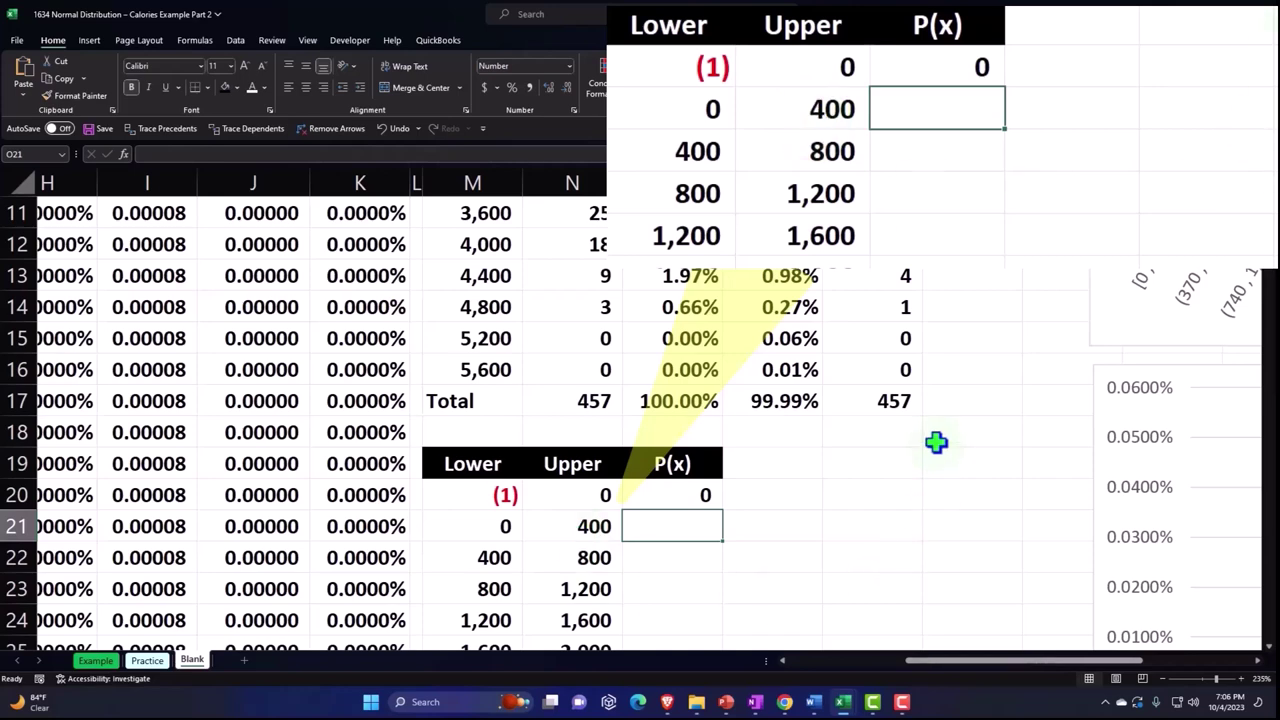
Step: In O21, begin =NORM.DIST with N21 (Upper 400) as x and E1 as the mean
type("=norm")
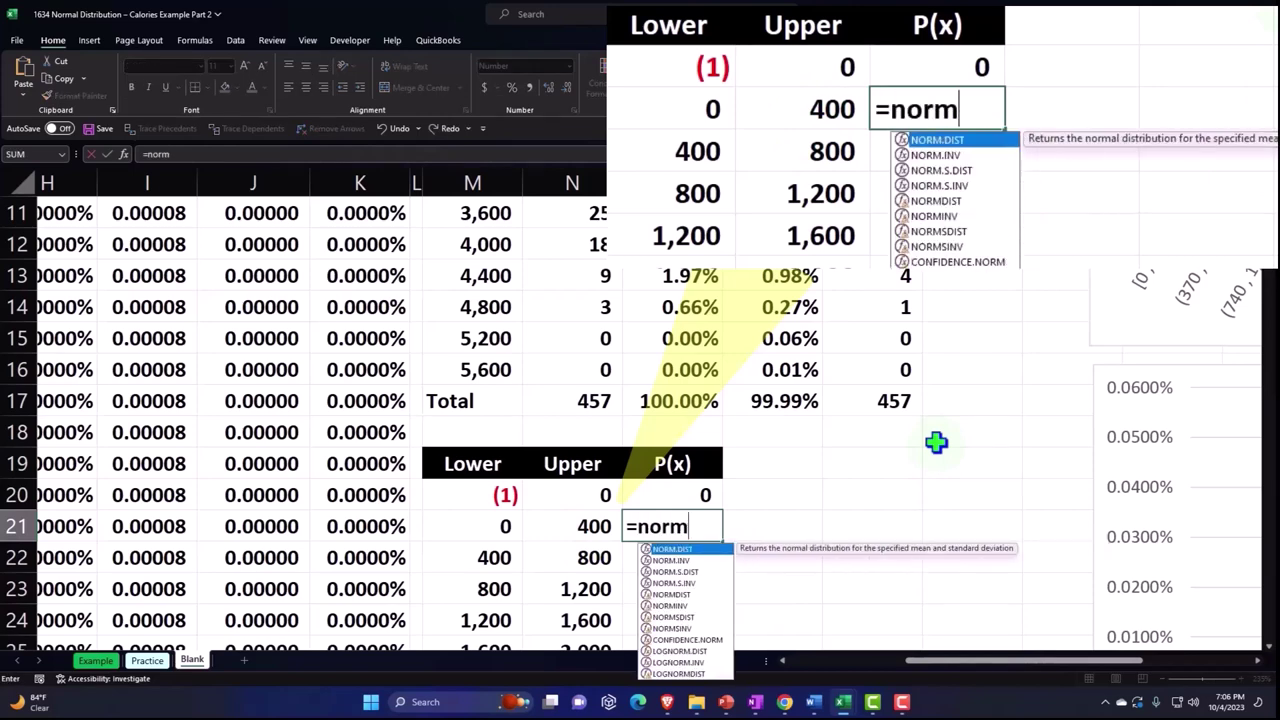
key("Tab")
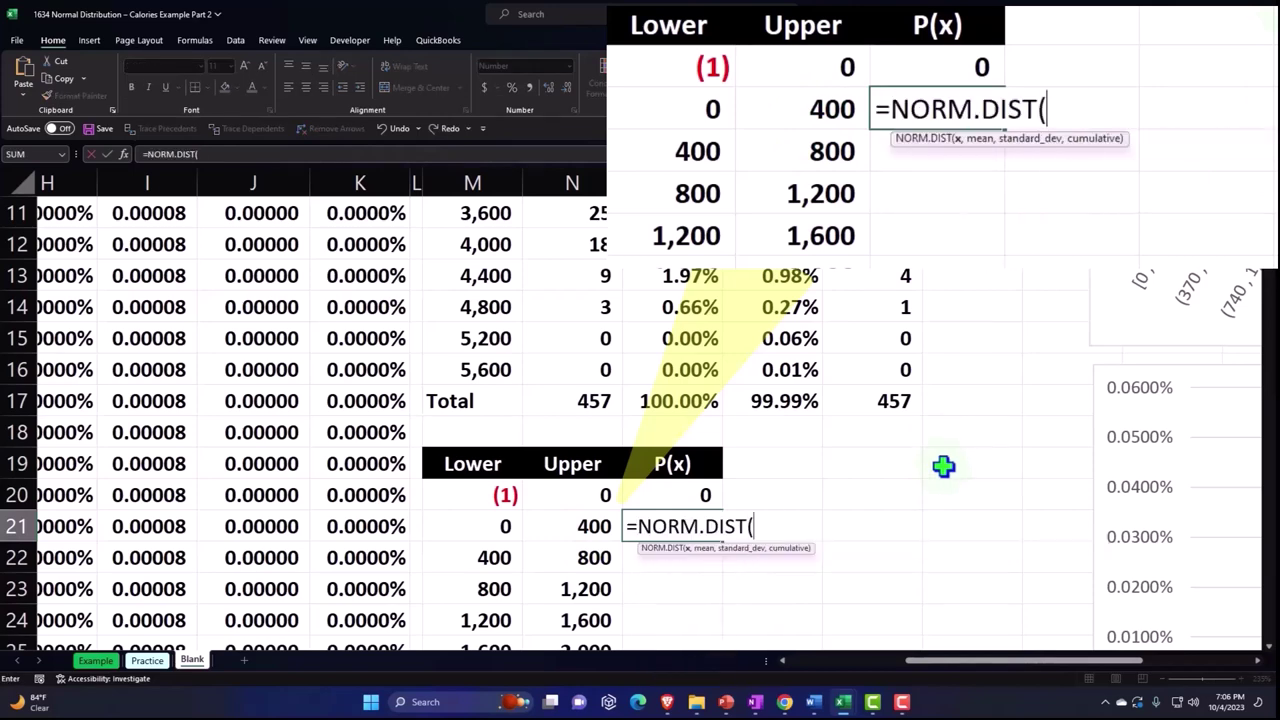
left_click(586, 526)
type(",")
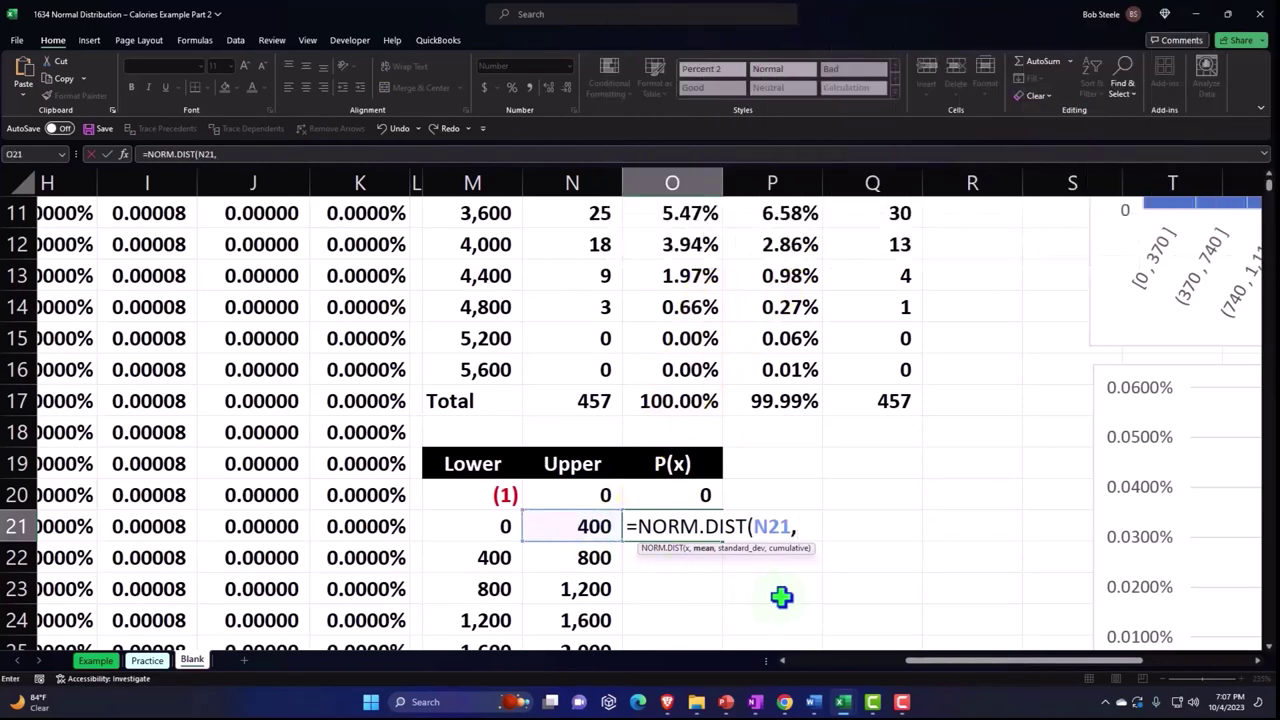
scroll(785, 598, "up", 4)
left_click(385, 338)
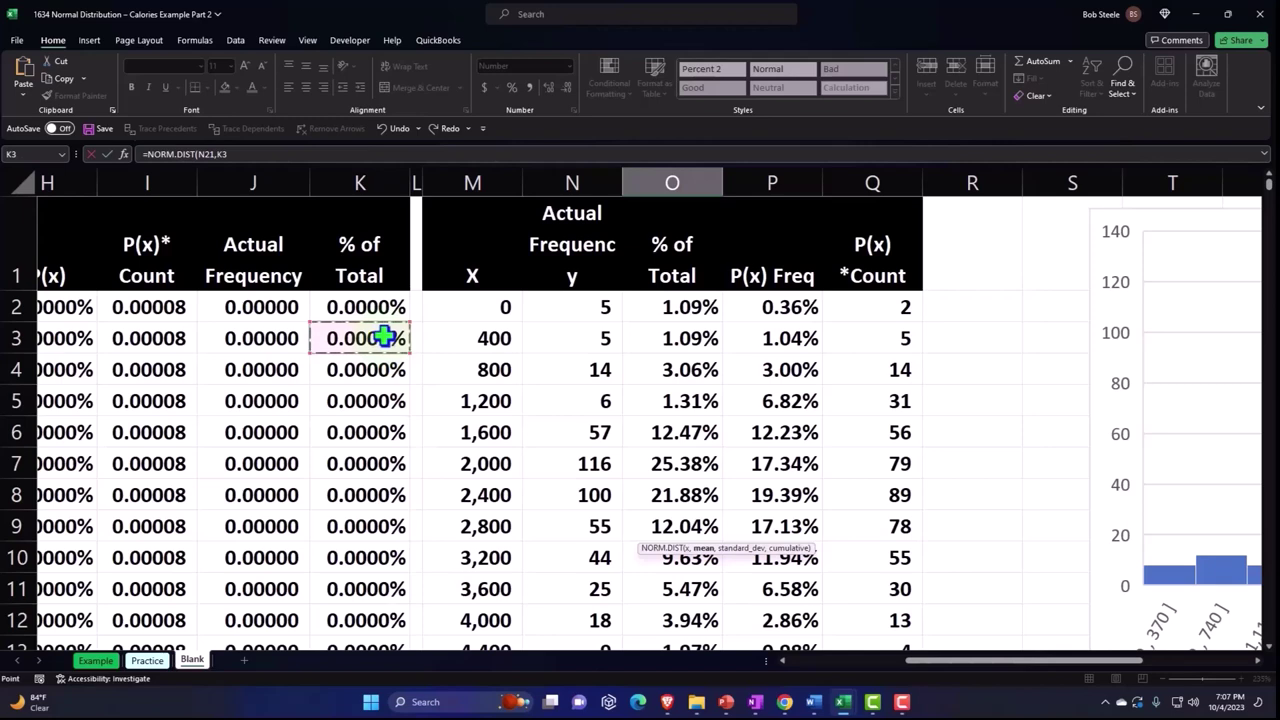
key("Left")
key("Left")
key("Left")
key("Left")
key("Left")
key("Left")
key("Left")
key("Left")
key("Left")
key("Left")
key("Right")
key("Right")
key("Right")
key("Right")
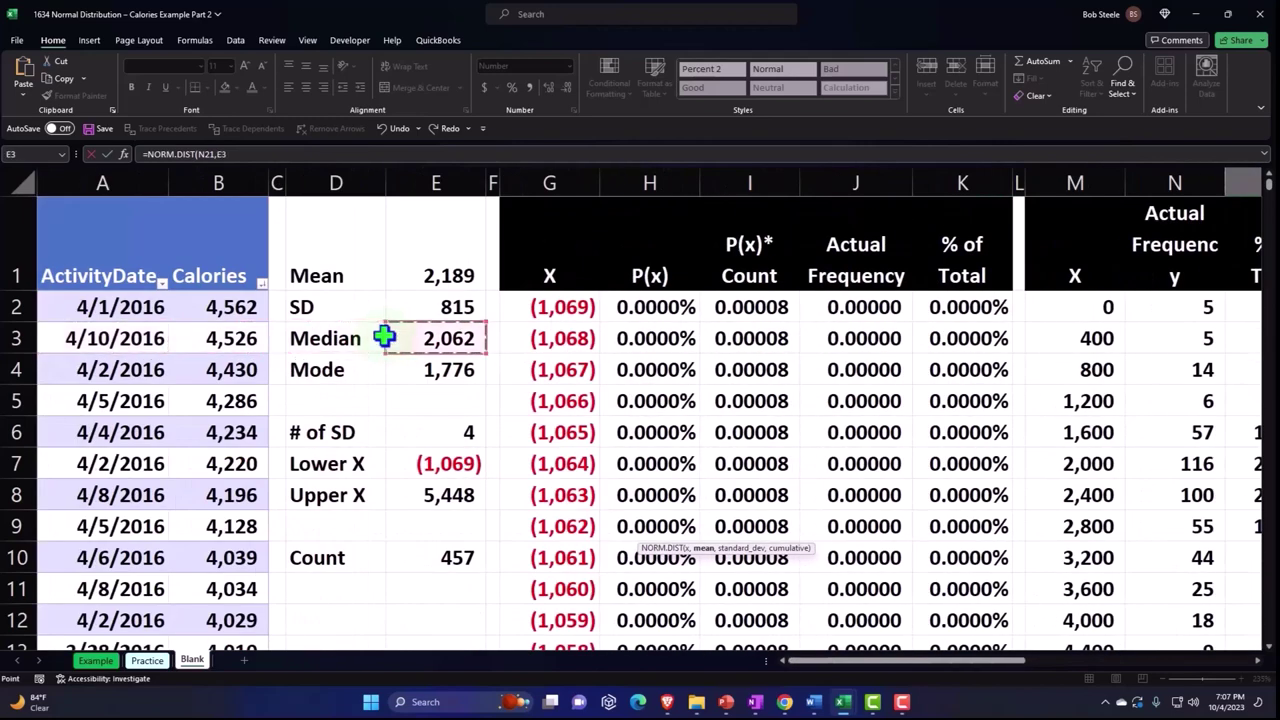
key("Up")
key("Up")
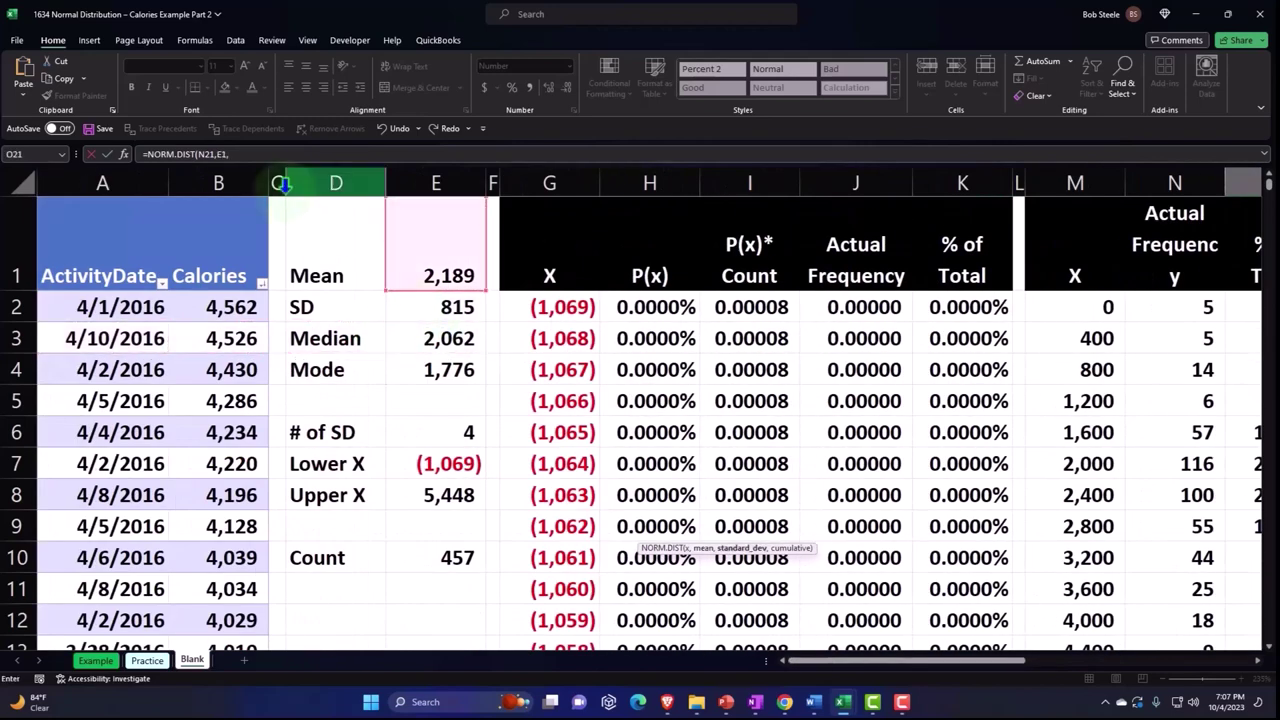